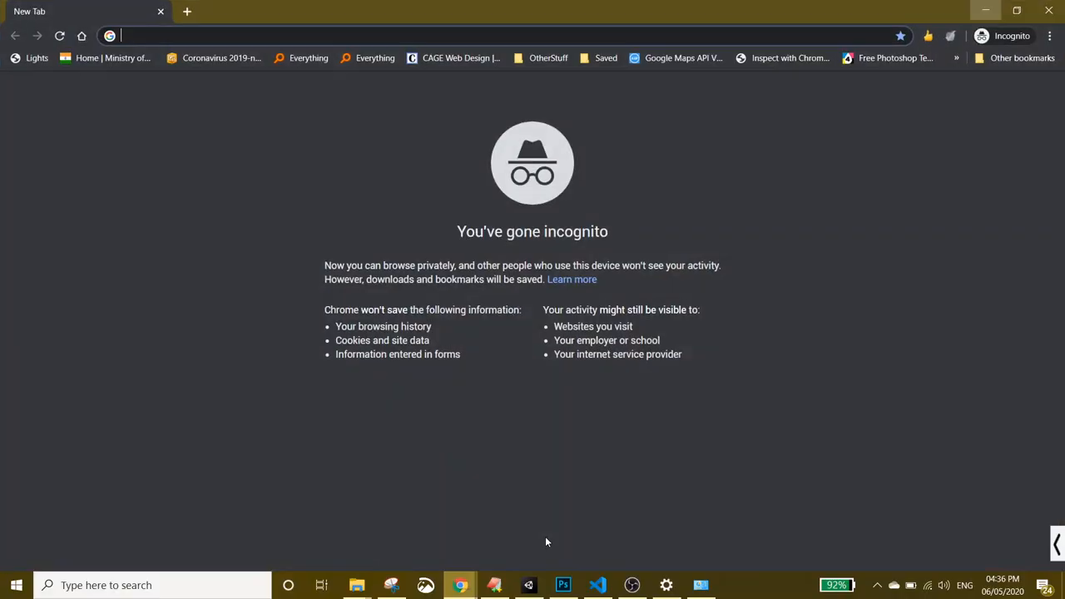
- Load calendar.google.com and sign in with the saved school account and password
text(https://calendar.google.com/)
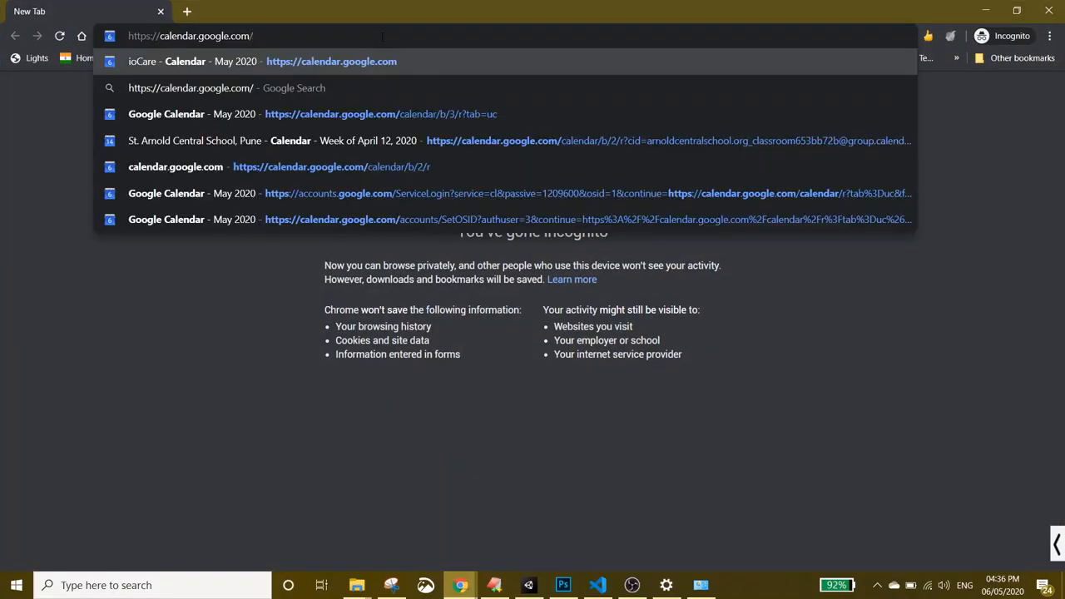
key(Return)
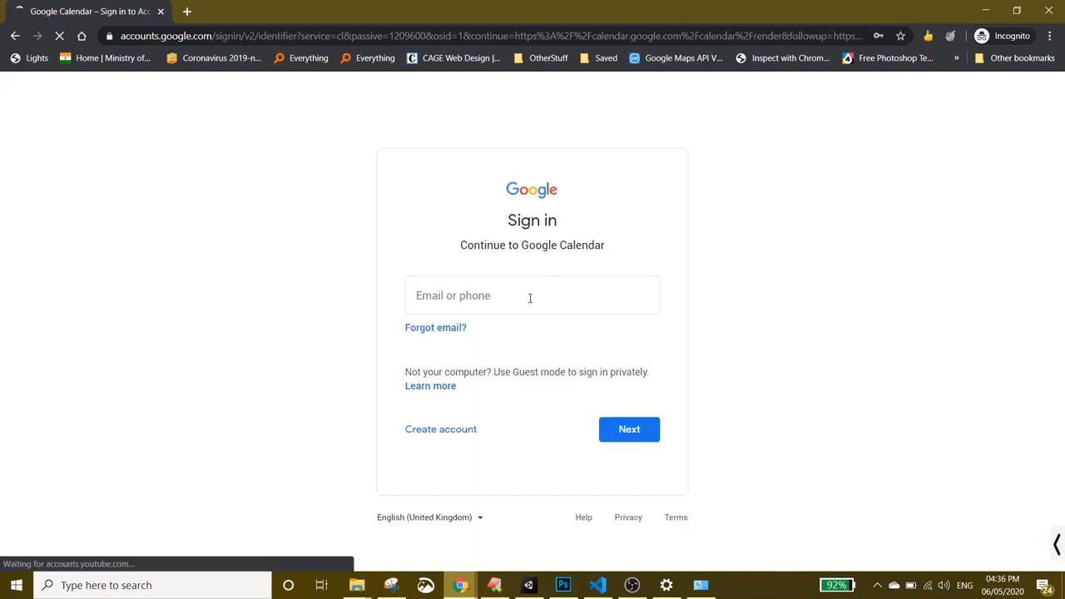
click(529, 297)
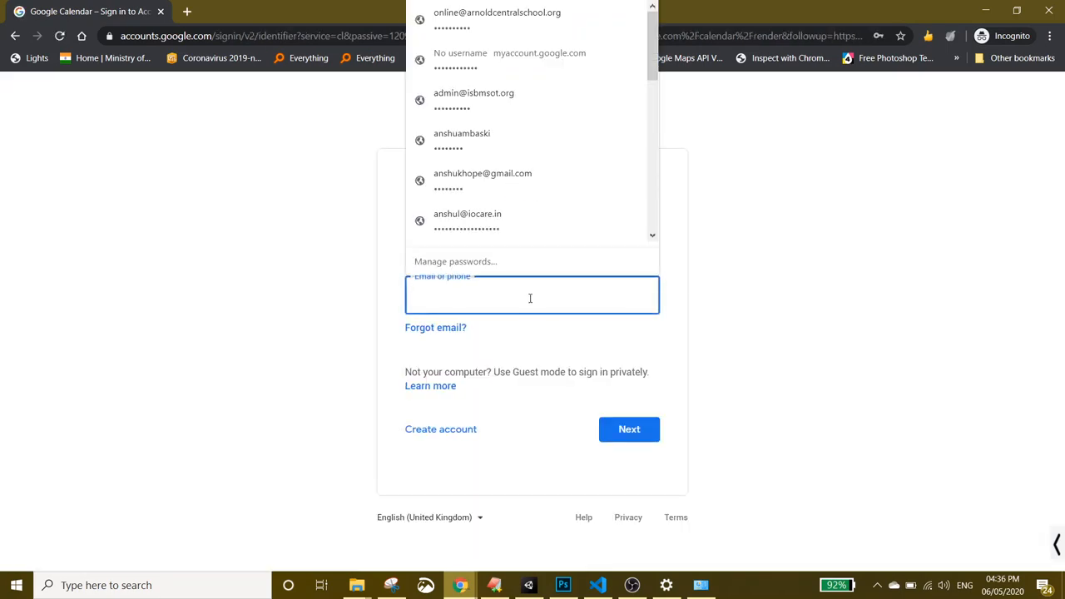
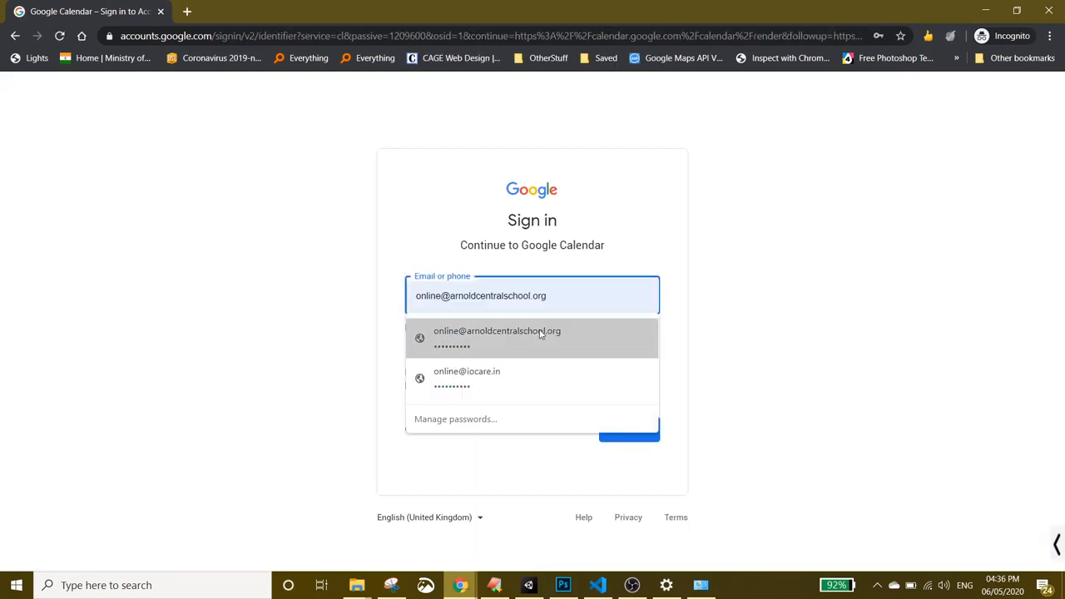
click(541, 332)
click(630, 429)
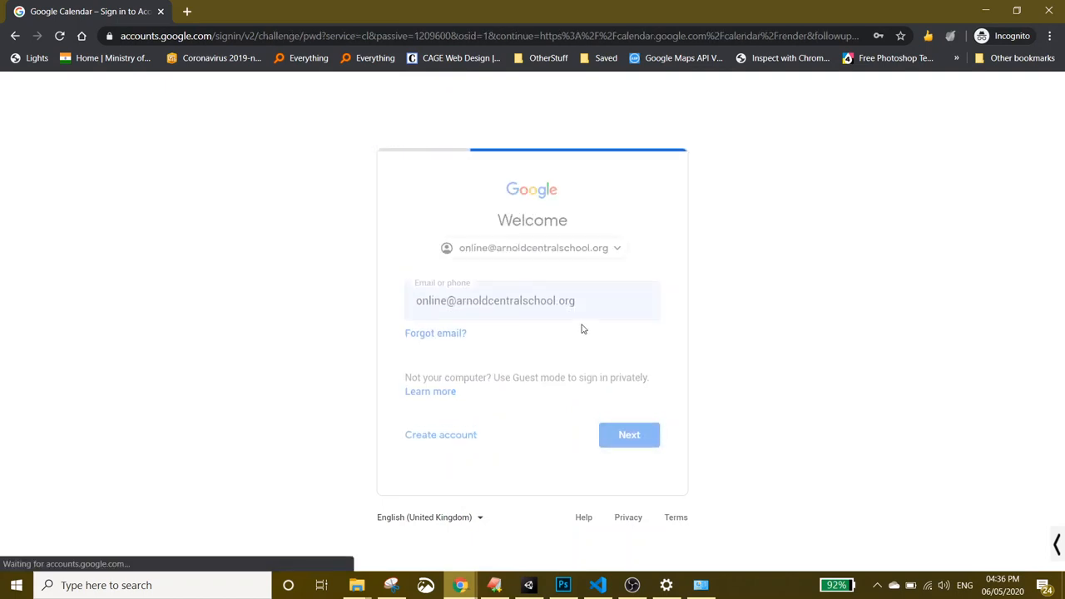
click(637, 366)
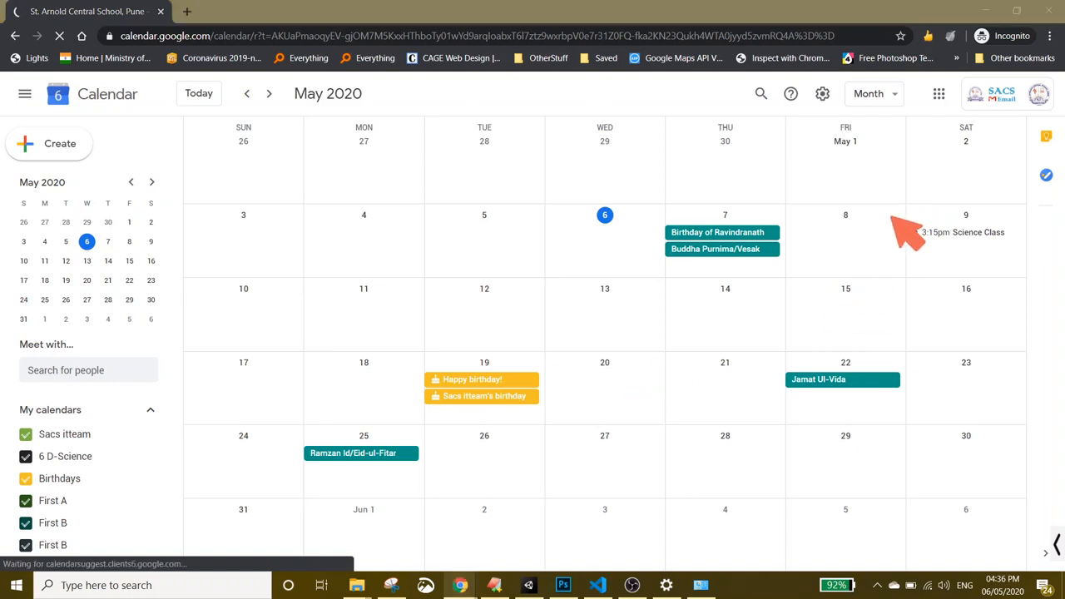
- Circle the view selector and outline the month grid with red screen annotations
mouse_move(825, 88)
mouse_down()
mouse_move(920, 85)
mouse_move(896, 77)
mouse_up()
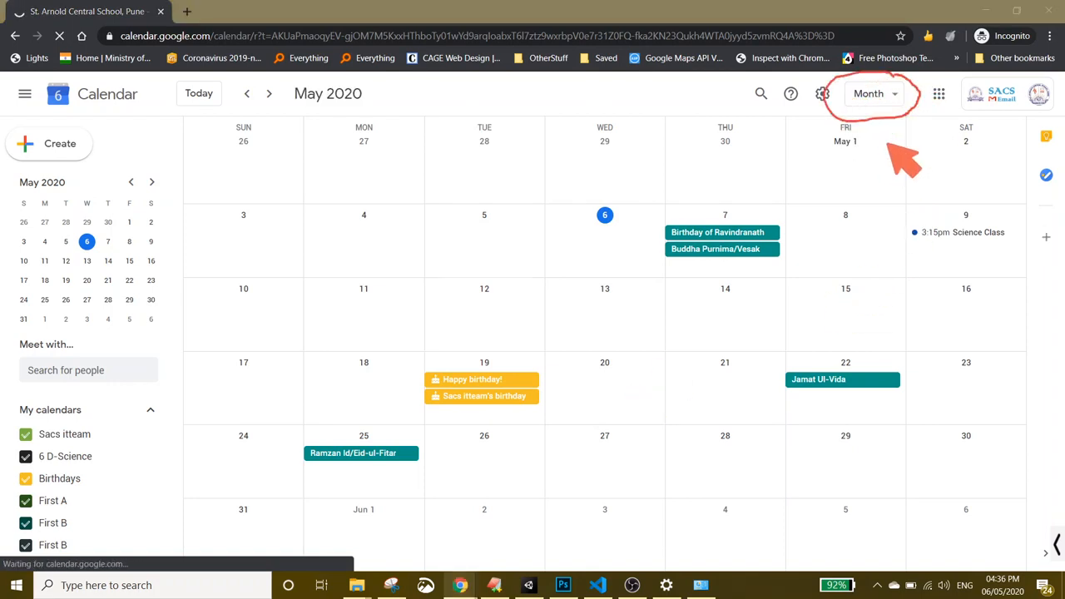
mouse_move(182, 118)
mouse_down()
mouse_move(213, 382)
mouse_move(197, 520)
mouse_up()
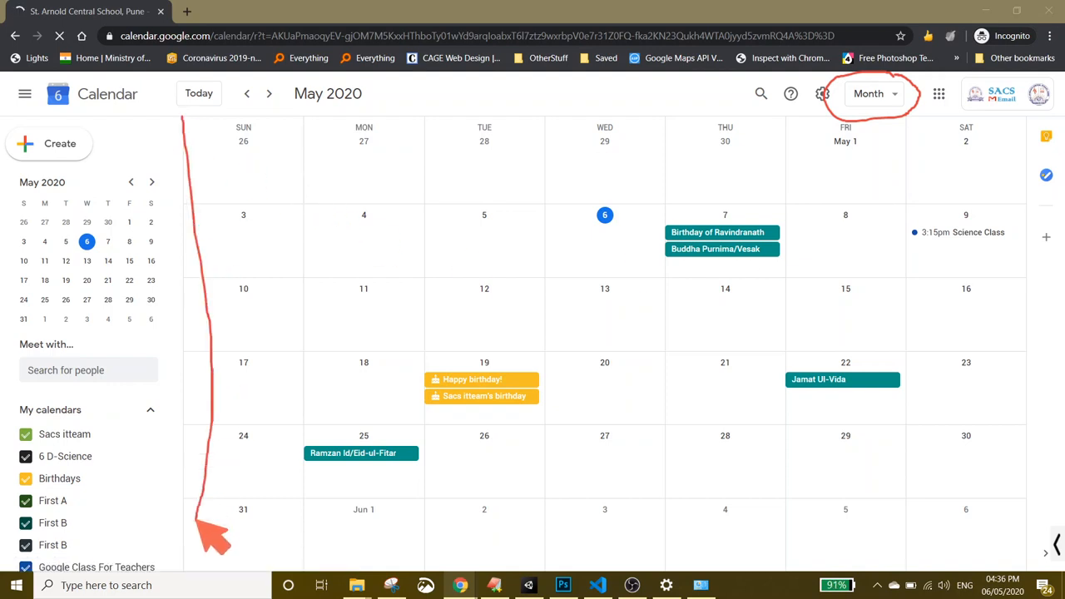
mouse_move(181, 119)
mouse_down()
mouse_move(854, 145)
mouse_move(1013, 298)
mouse_move(1017, 529)
mouse_move(203, 511)
mouse_move(129, 499)
mouse_up()
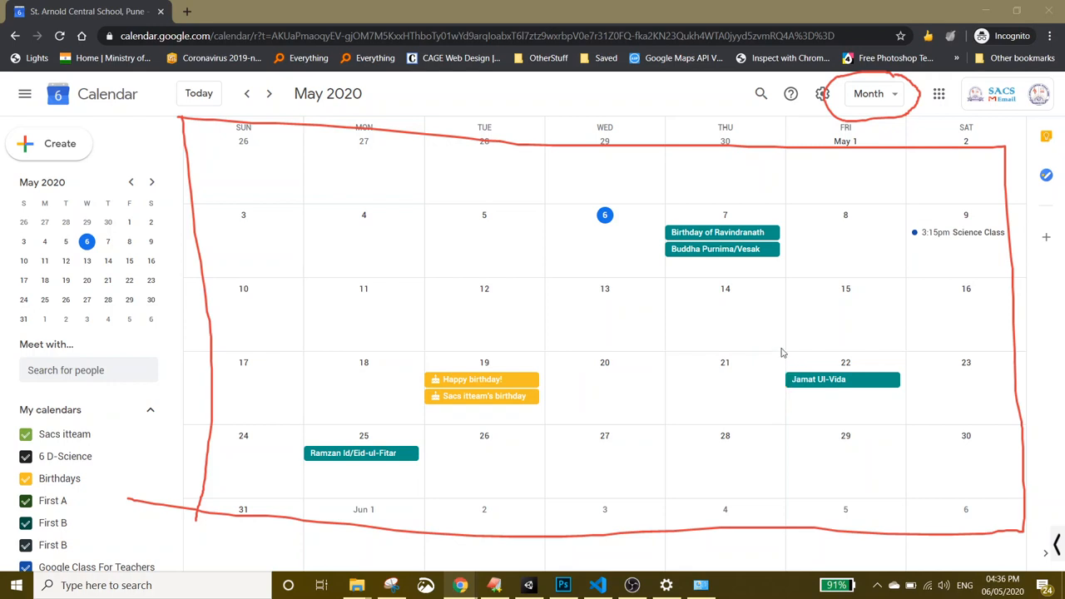
- Preview the Day and Week views, return to Month view, and erase the annotations
click(895, 97)
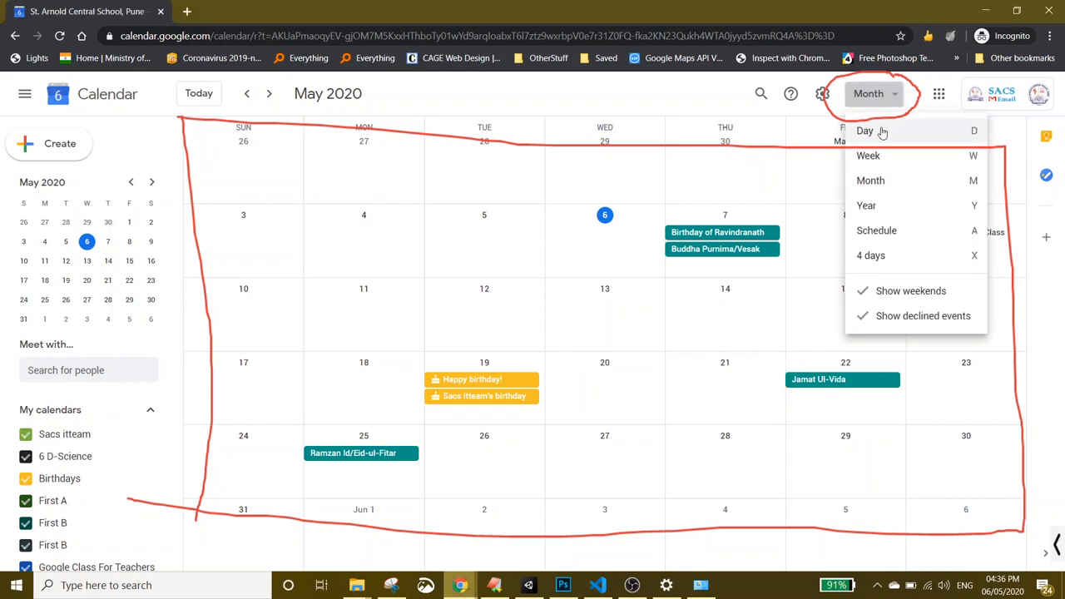
click(882, 133)
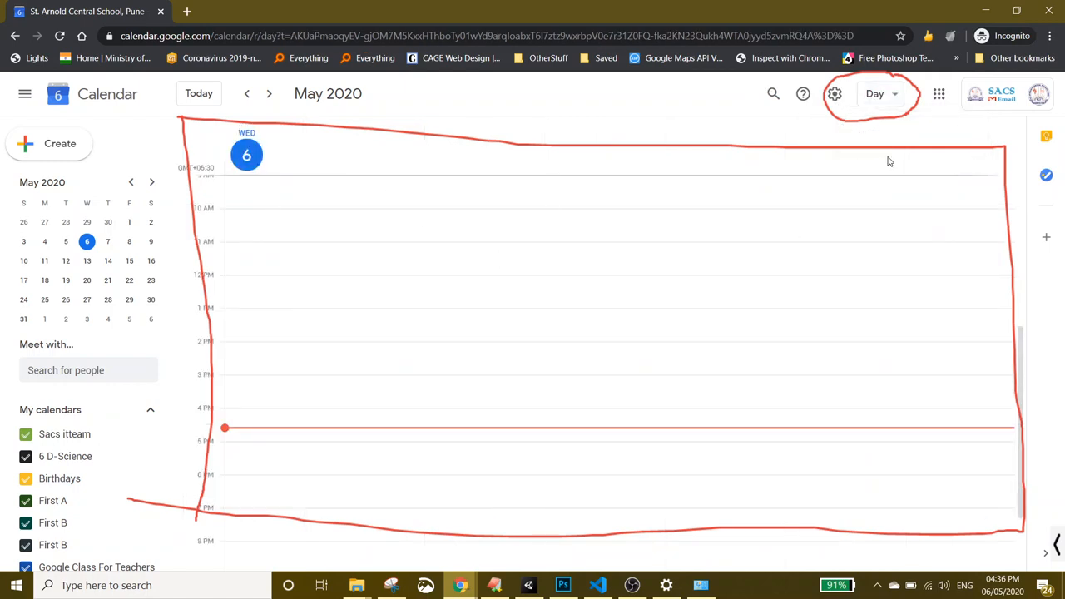
click(880, 94)
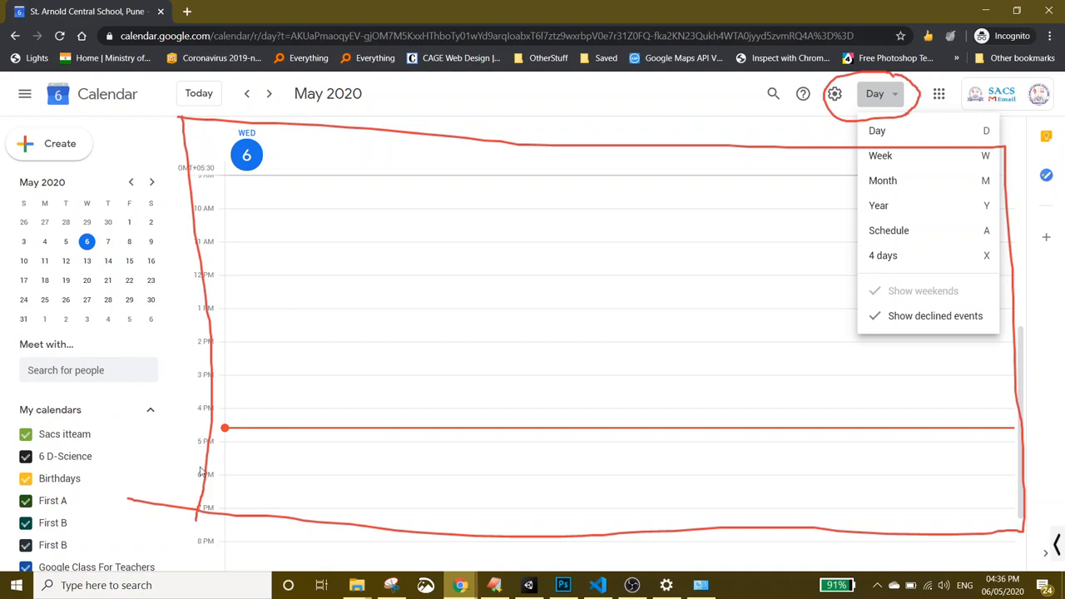
click(905, 158)
click(872, 94)
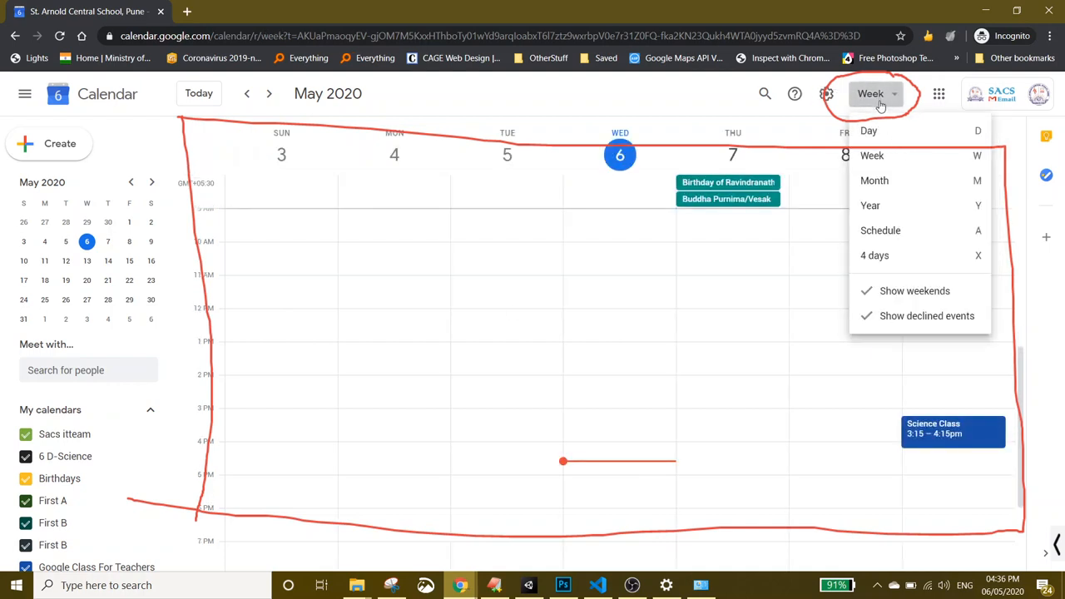
click(884, 184)
click(1058, 548)
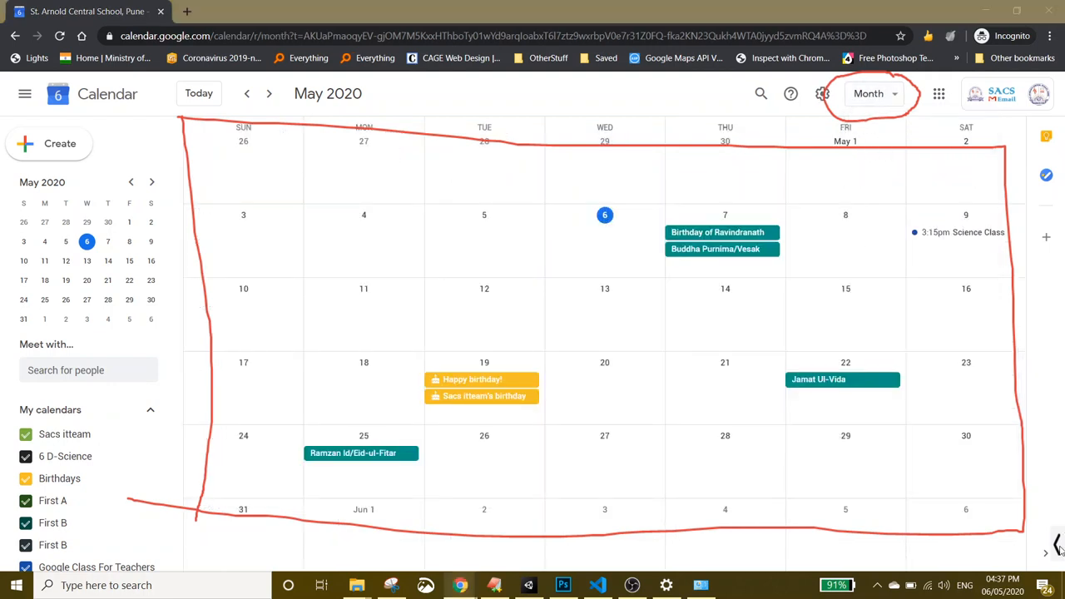
click(982, 545)
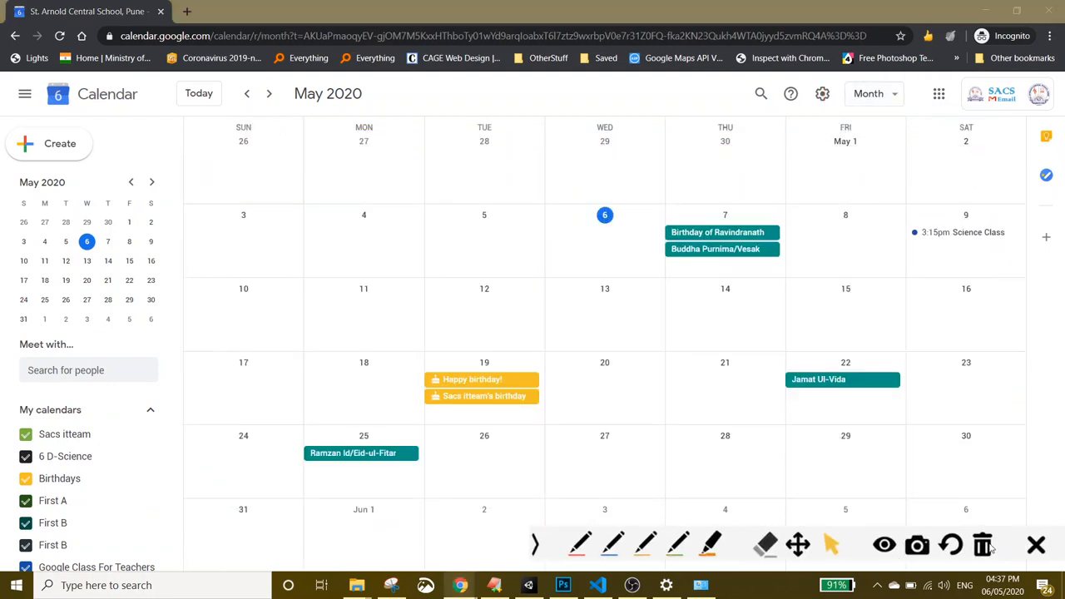
click(537, 547)
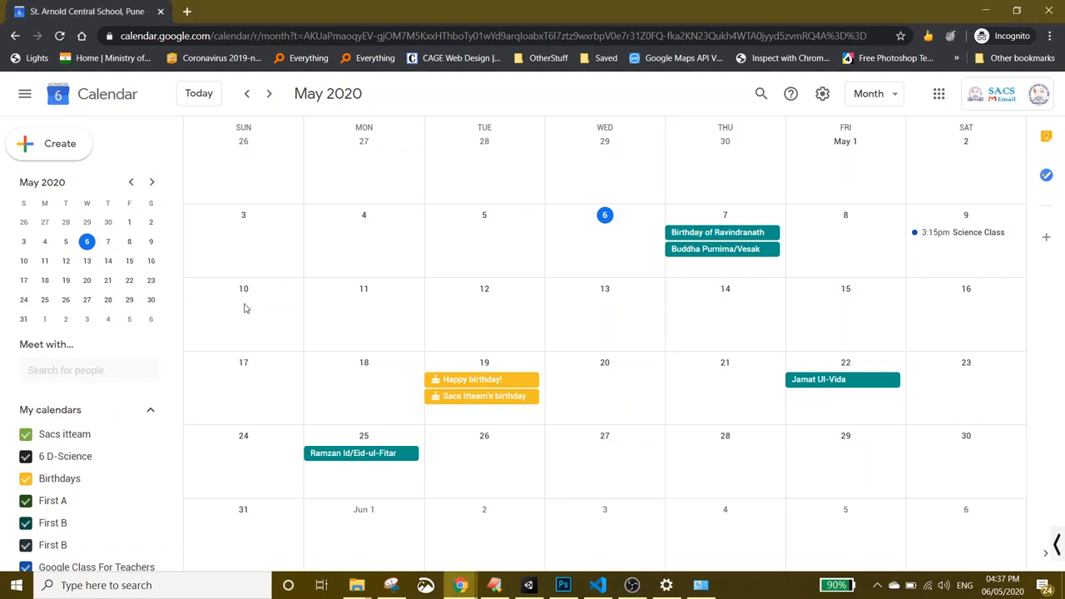
- Create a May 10 event draft titled 'Science Class', fixing the mistyped capital L
click(244, 308)
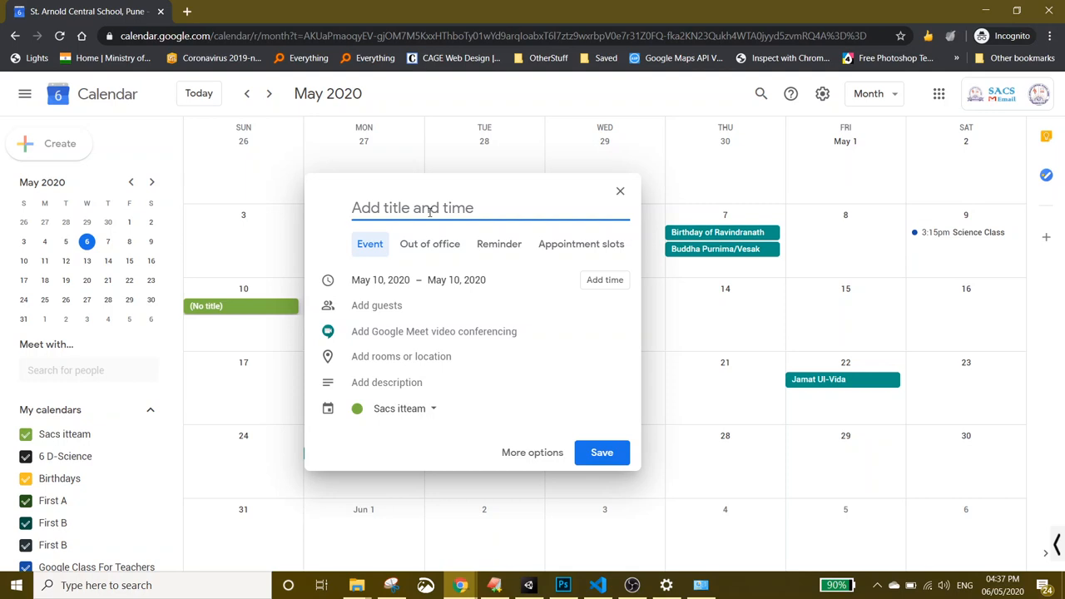
text(Scienc)
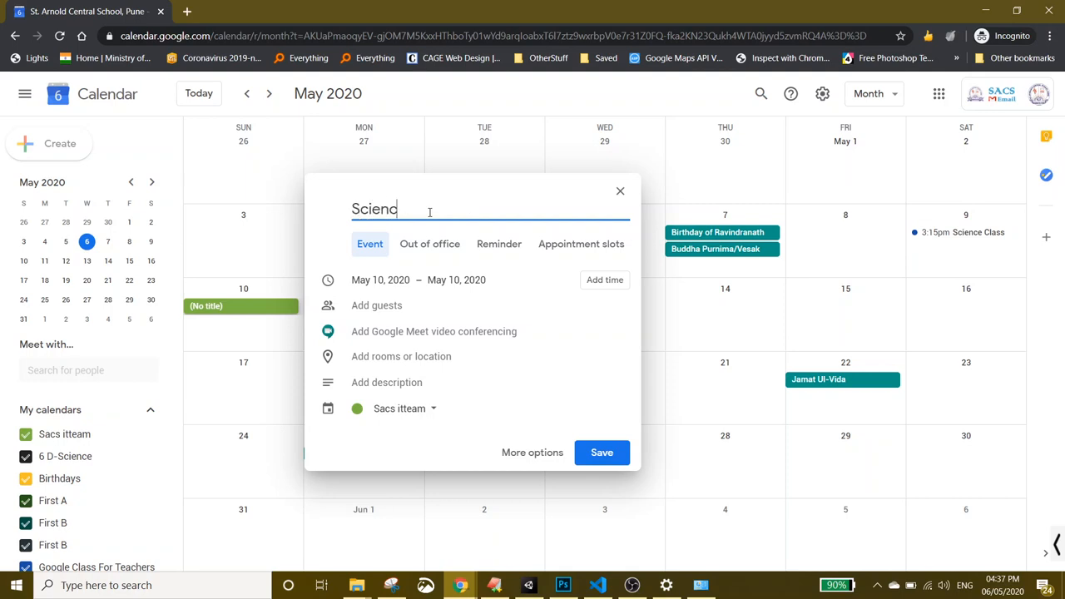
text(e CLass)
click(430, 213)
key(BackSpace)
text(l)
drag(457, 214, 325, 215)
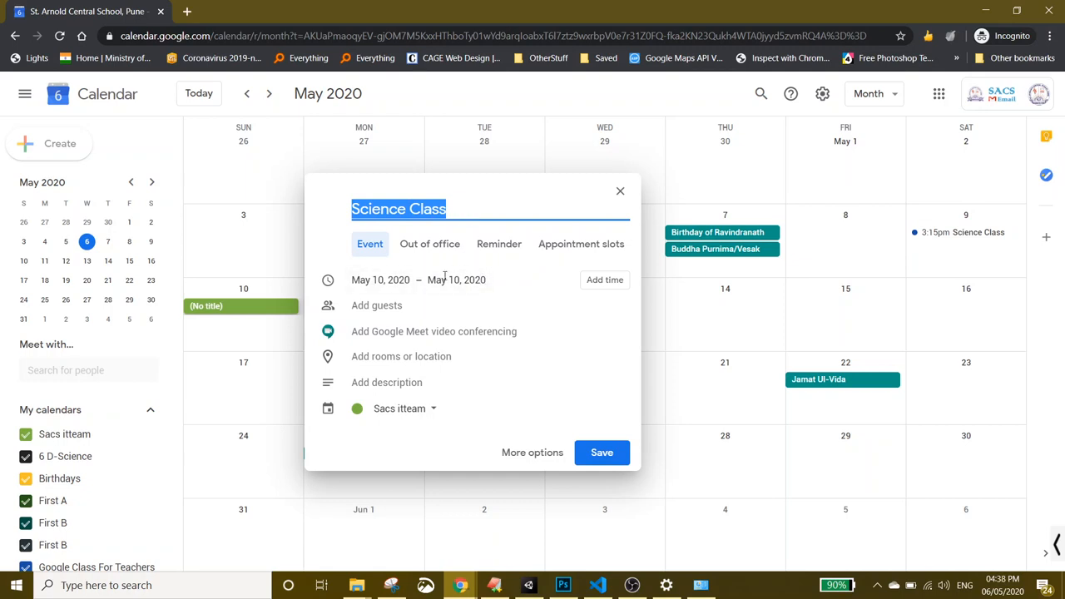
- Show the event's time fields and browse the end-time list
click(600, 283)
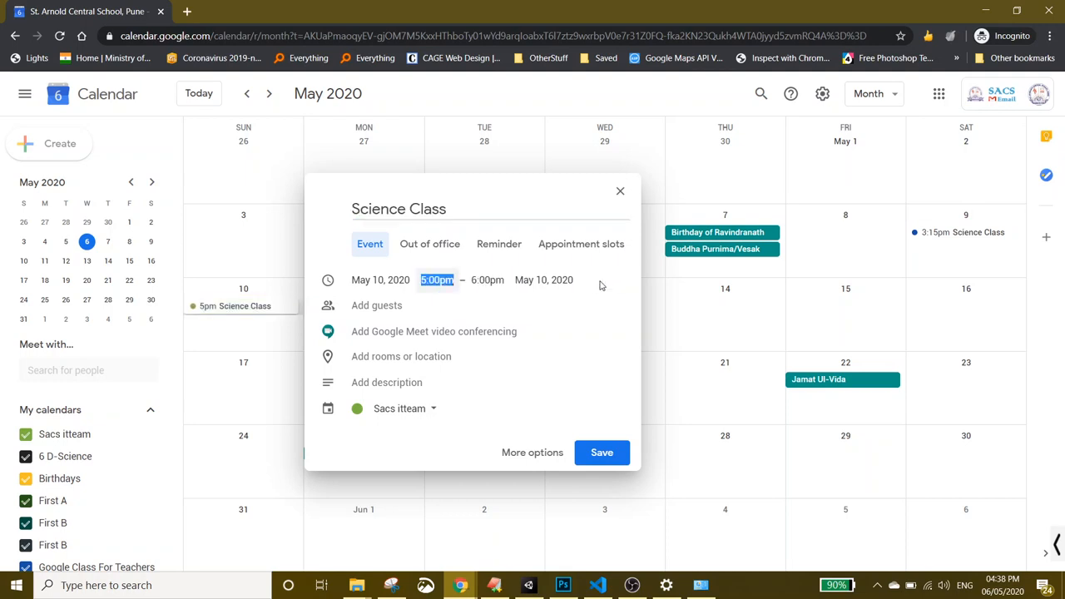
click(488, 283)
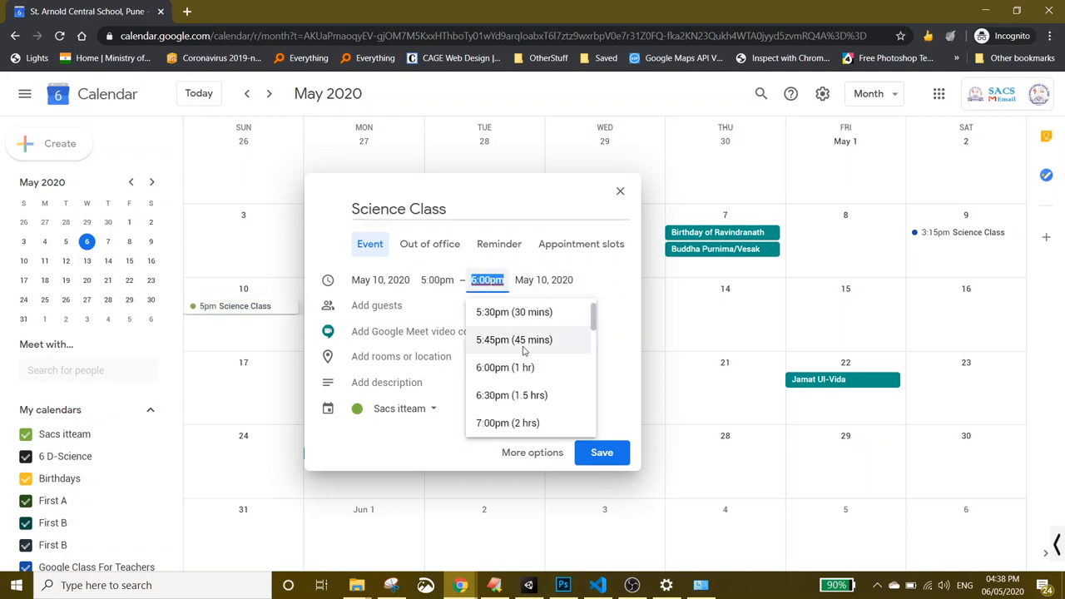
scroll(528, 352, up, 1)
scroll(524, 354, down, 6)
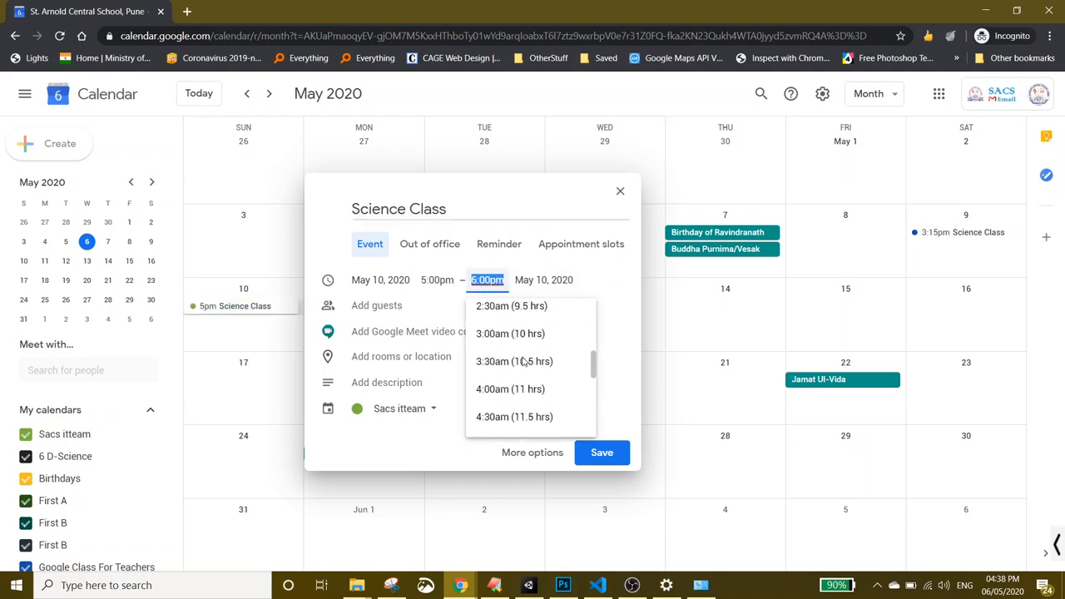
scroll(522, 356, up, 3)
scroll(523, 356, up, 1)
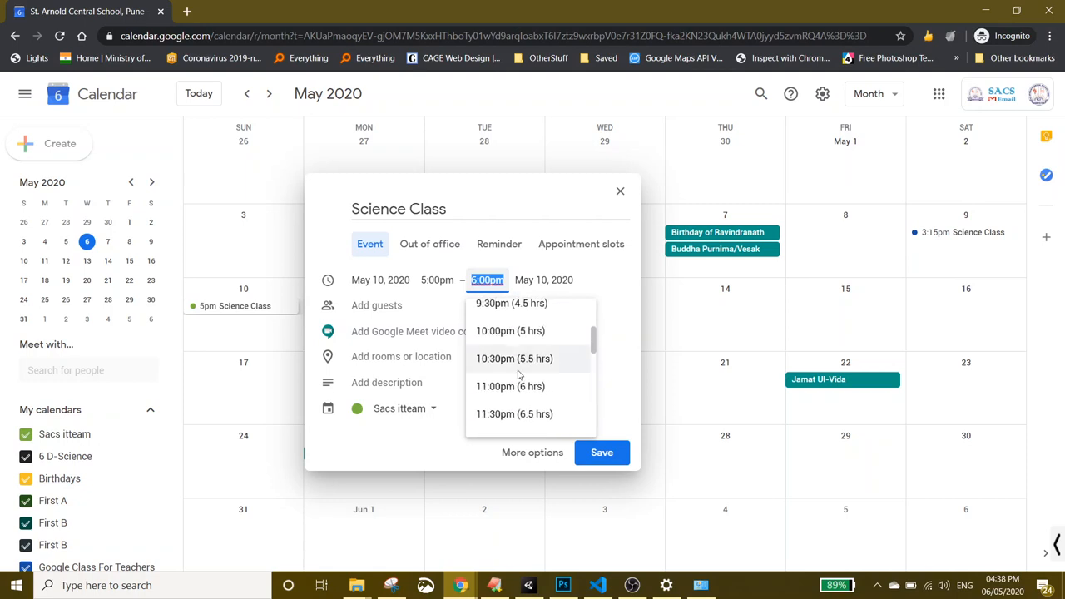
scroll(510, 397, up, 5)
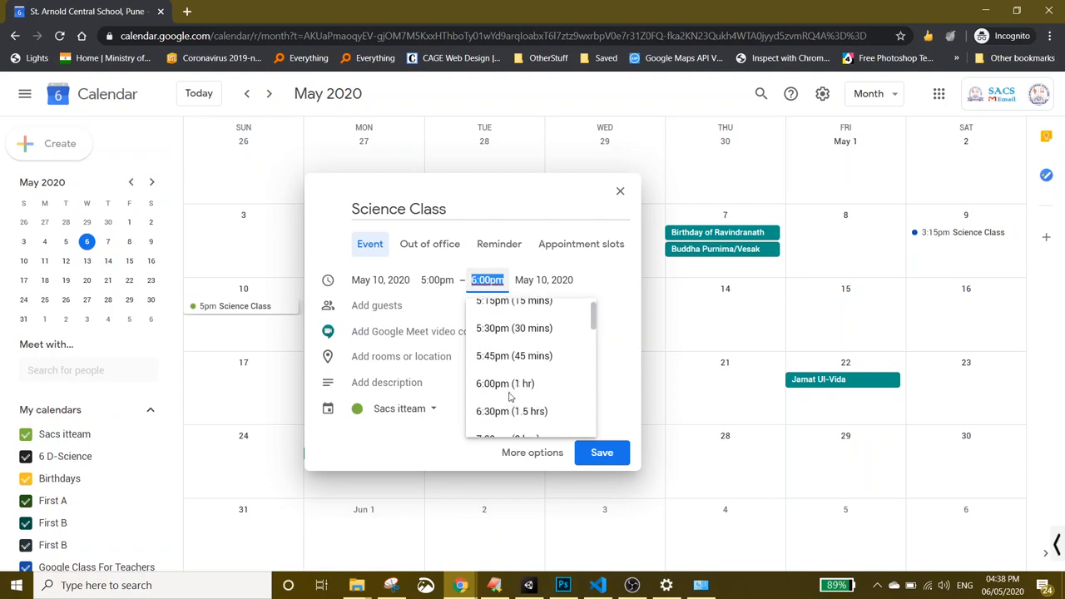
scroll(511, 397, down, 4)
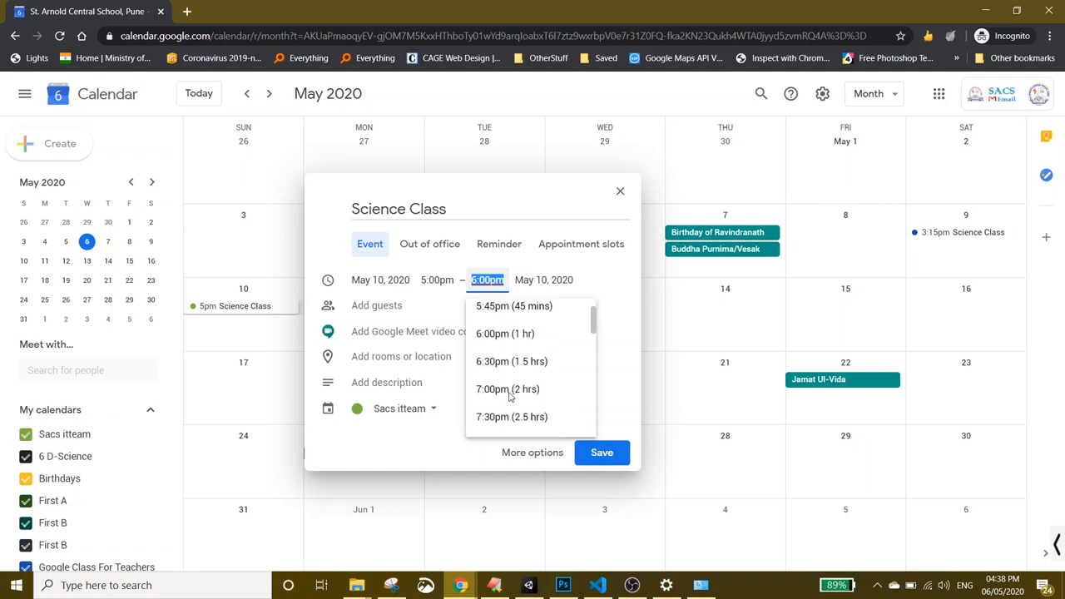
scroll(511, 397, down, 11)
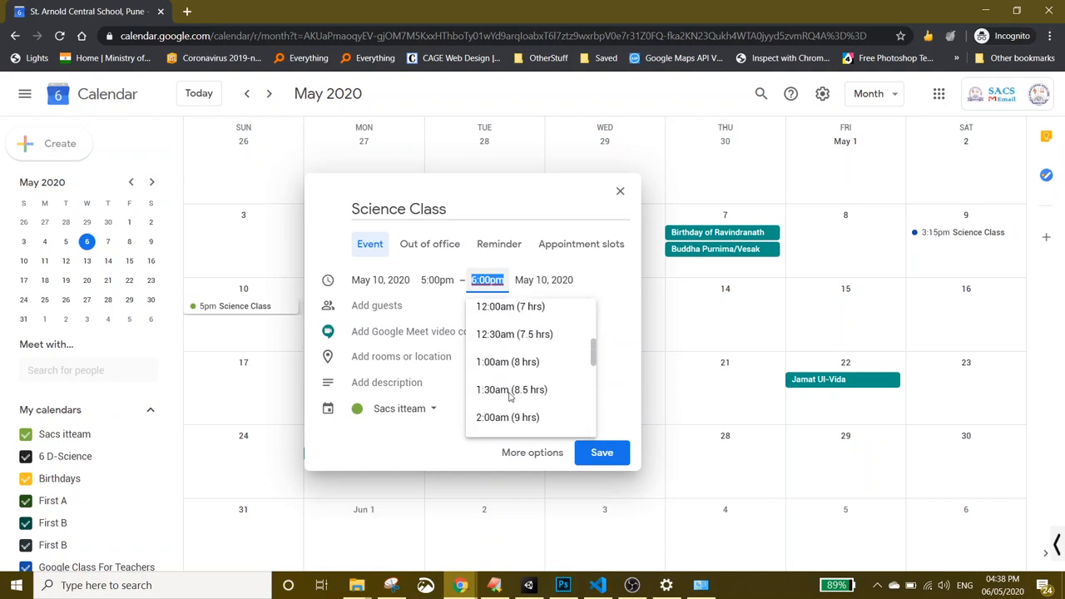
scroll(510, 394, down, 6)
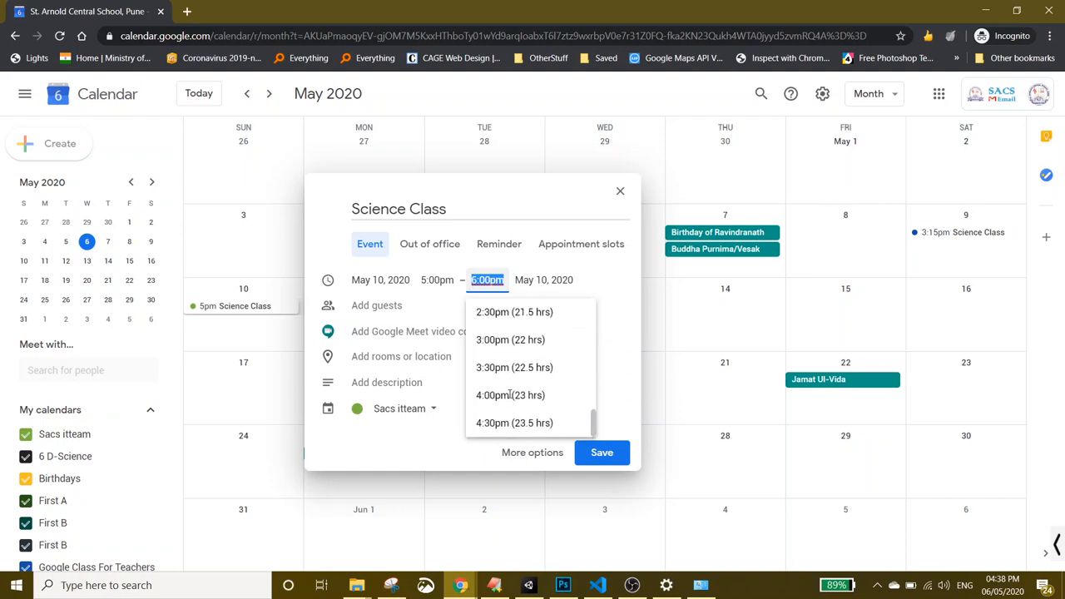
scroll(510, 395, up, 20)
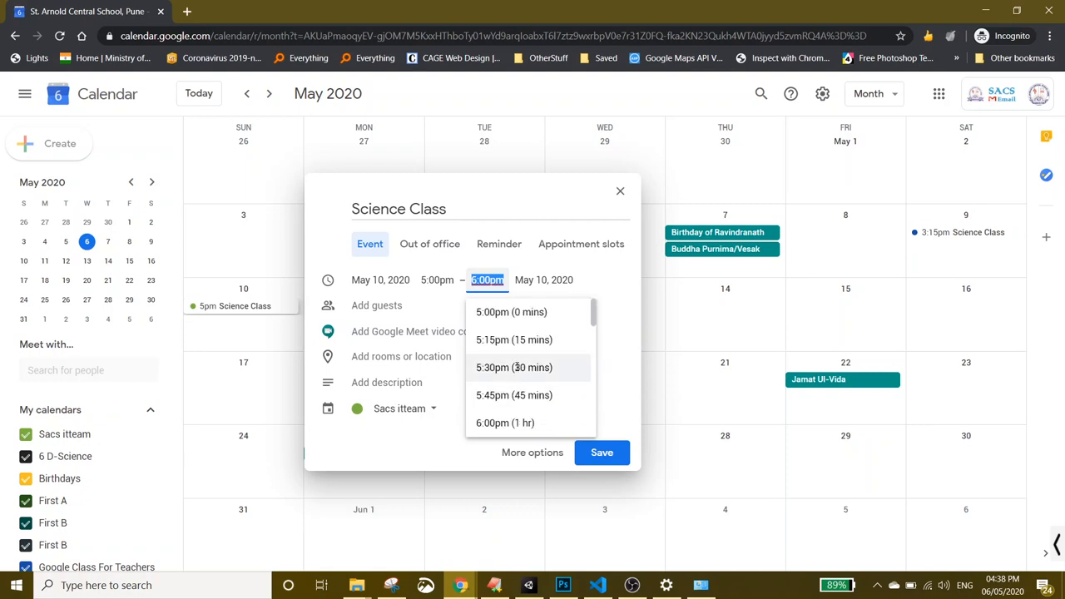
- Choose 12:00pm as the start time so Science Class runs 12:00–1:00pm
click(433, 281)
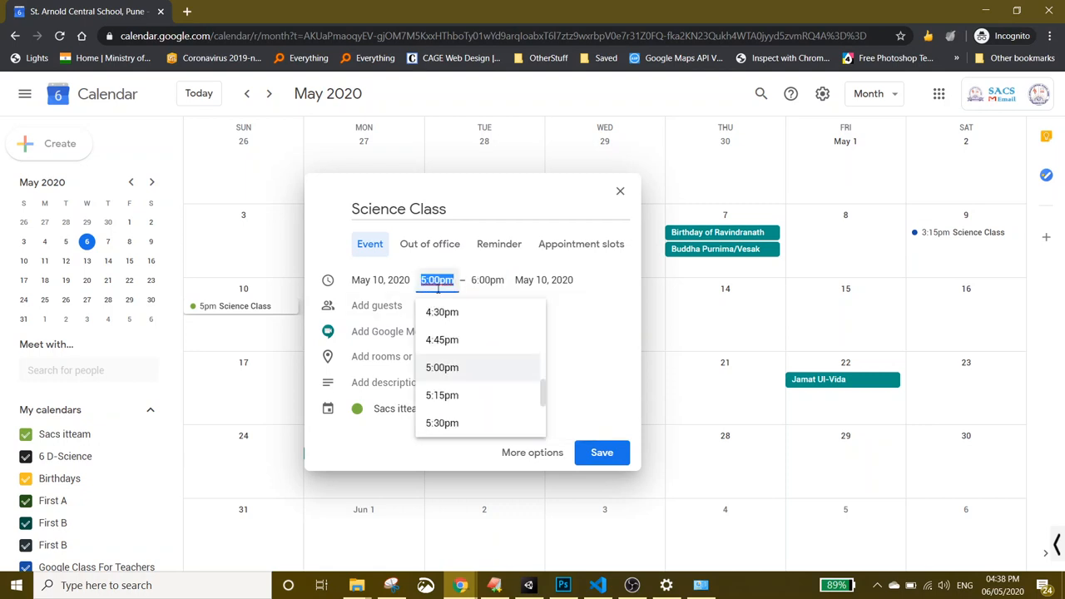
scroll(481, 369, up, 4)
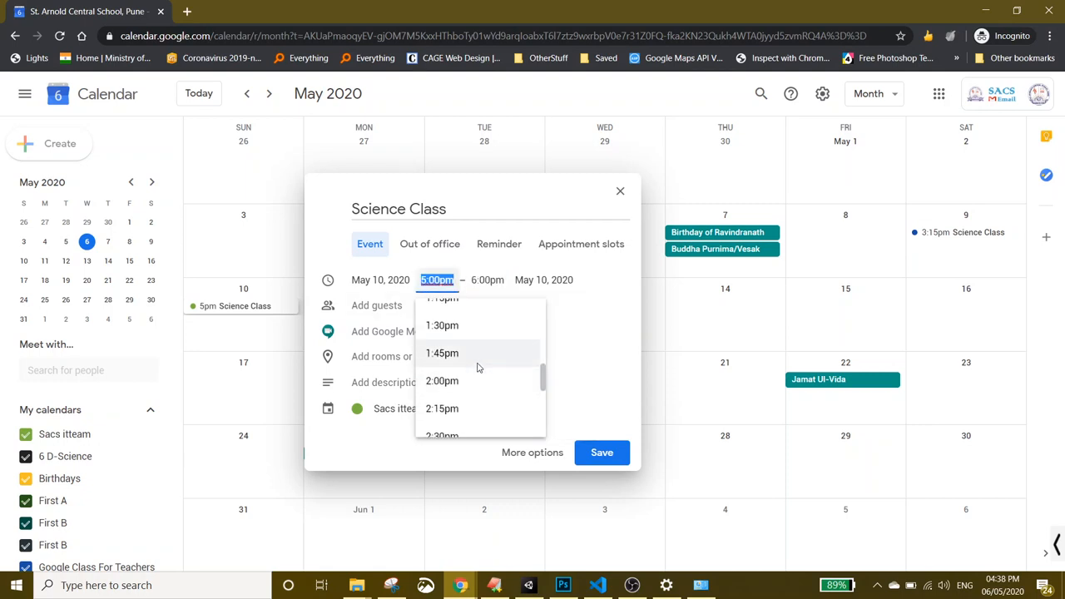
scroll(479, 367, up, 4)
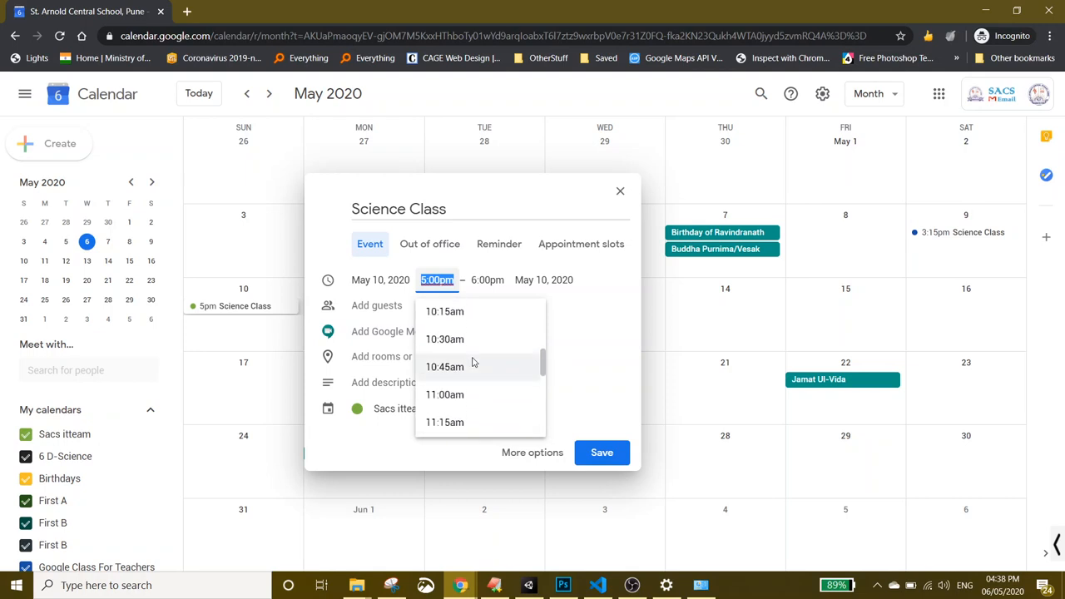
scroll(473, 362, down, 3)
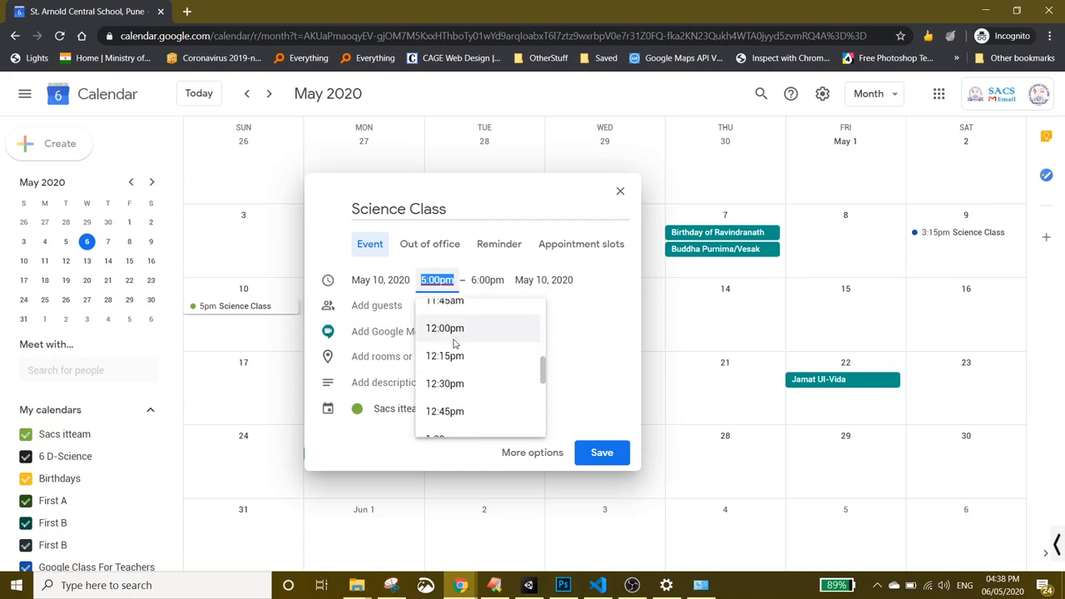
click(453, 308)
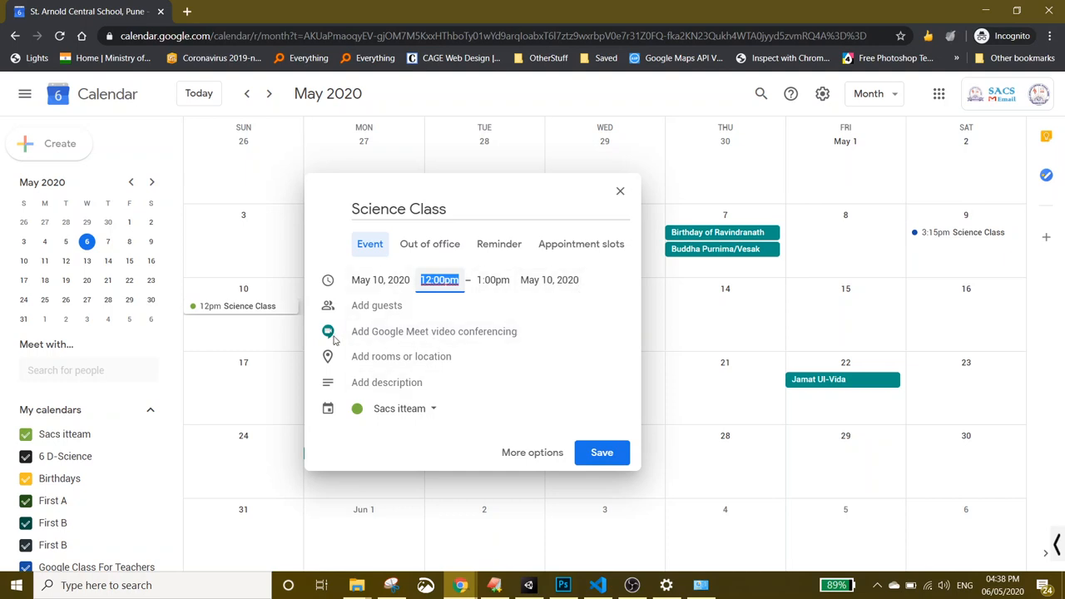
- Add Google Meet conferencing, assign the Google Class For Teachers calendar, and save
click(492, 333)
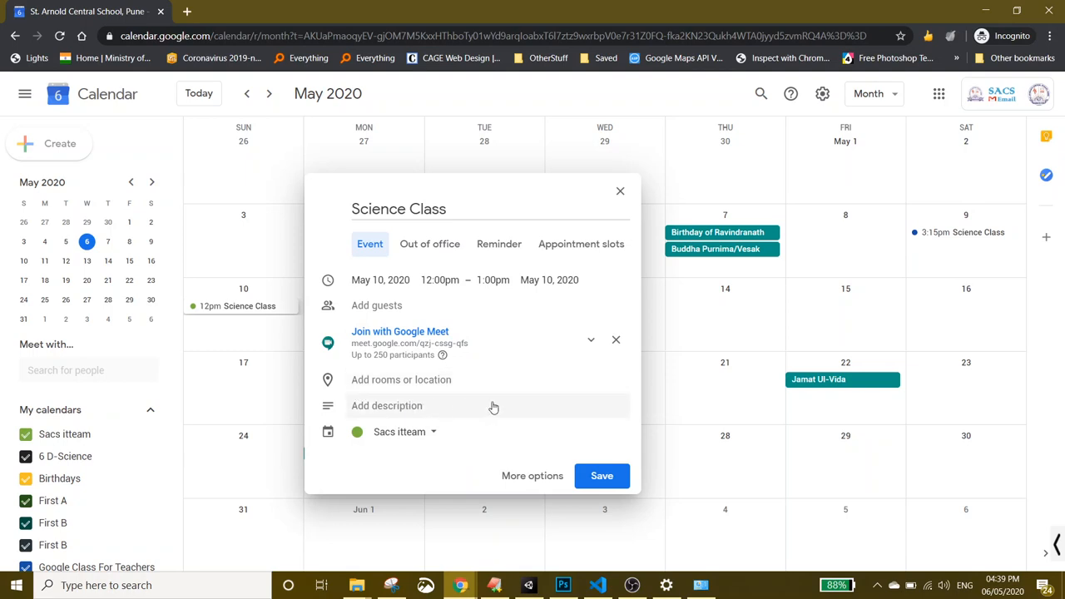
click(431, 434)
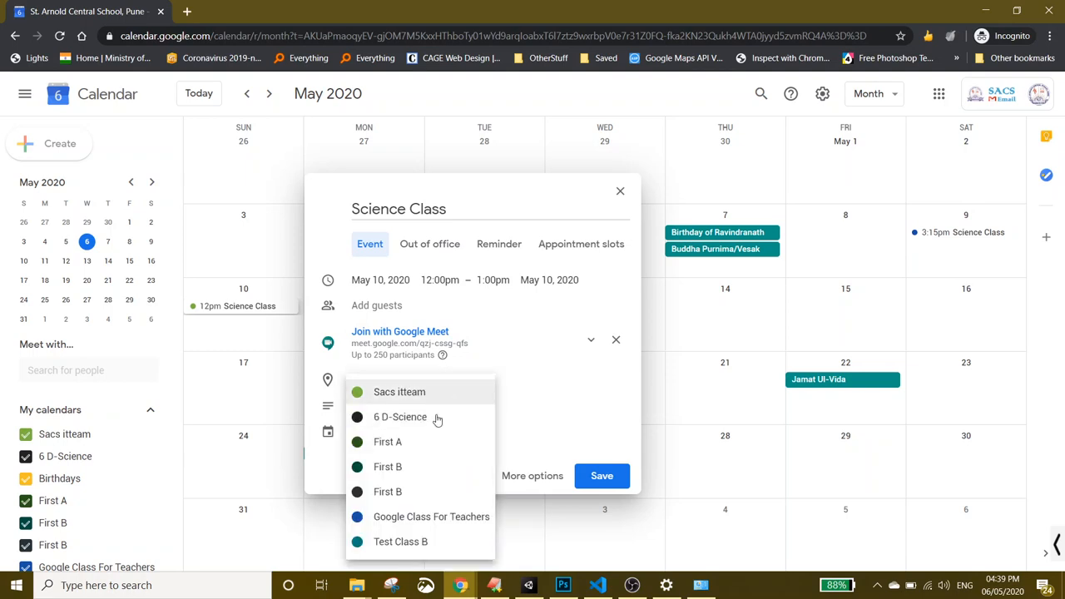
click(462, 522)
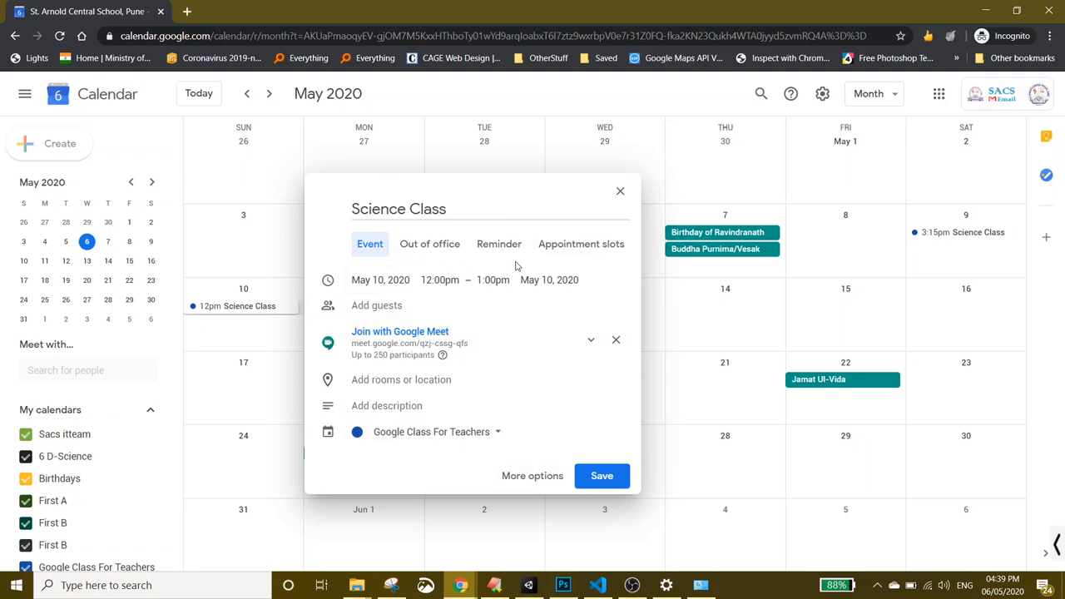
click(603, 477)
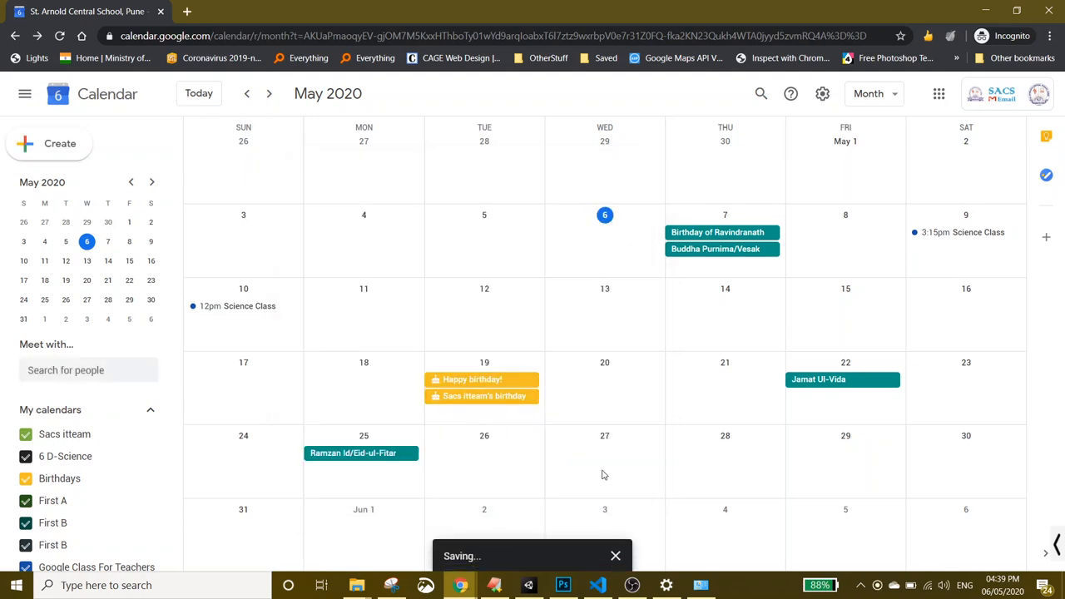
- Drag the 12pm Science Class from Sunday May 10 to Monday May 11 and verify it
click(252, 308)
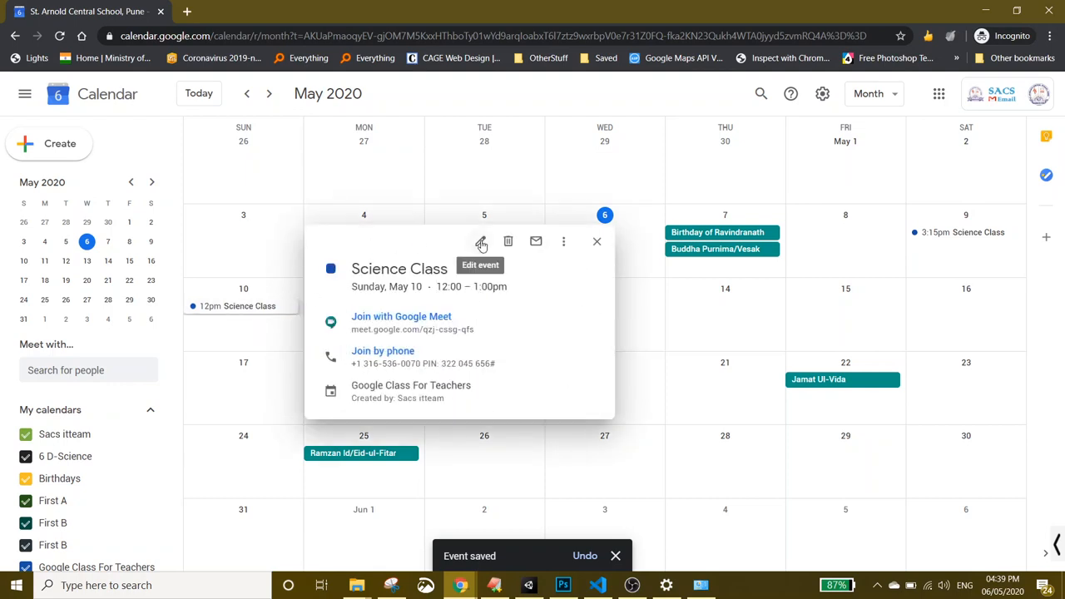
click(235, 335)
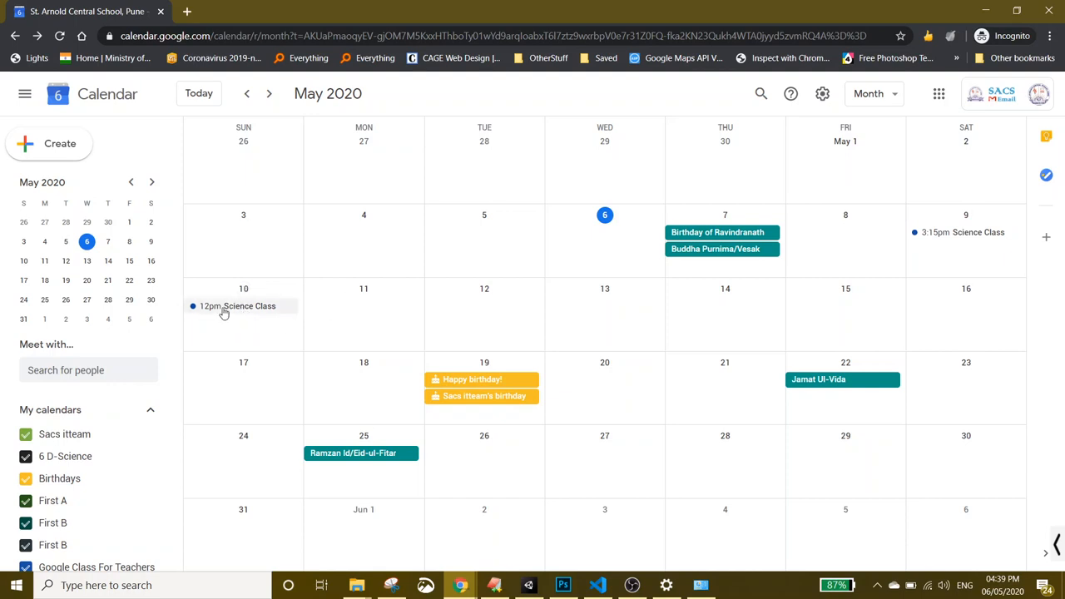
drag(223, 313, 354, 314)
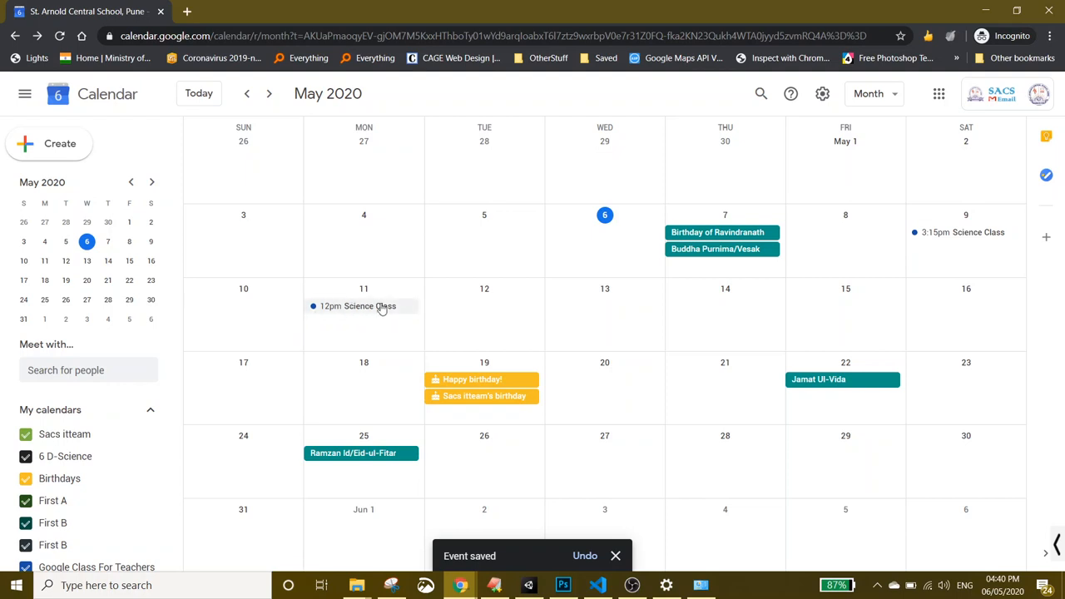
click(381, 307)
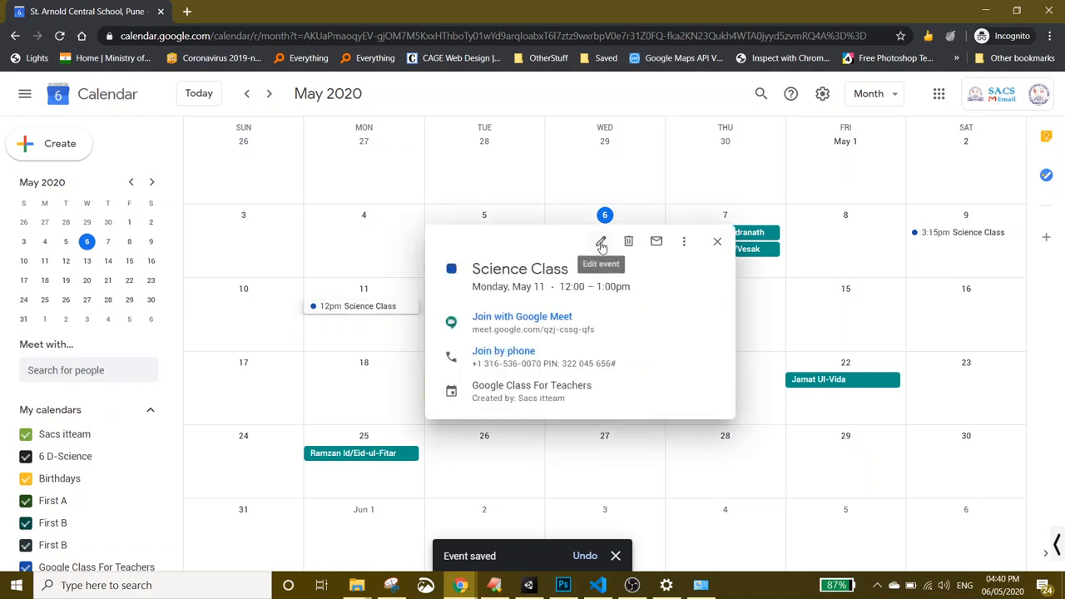
click(347, 335)
- Switch to Day view and step forward to Monday, May 11
click(872, 96)
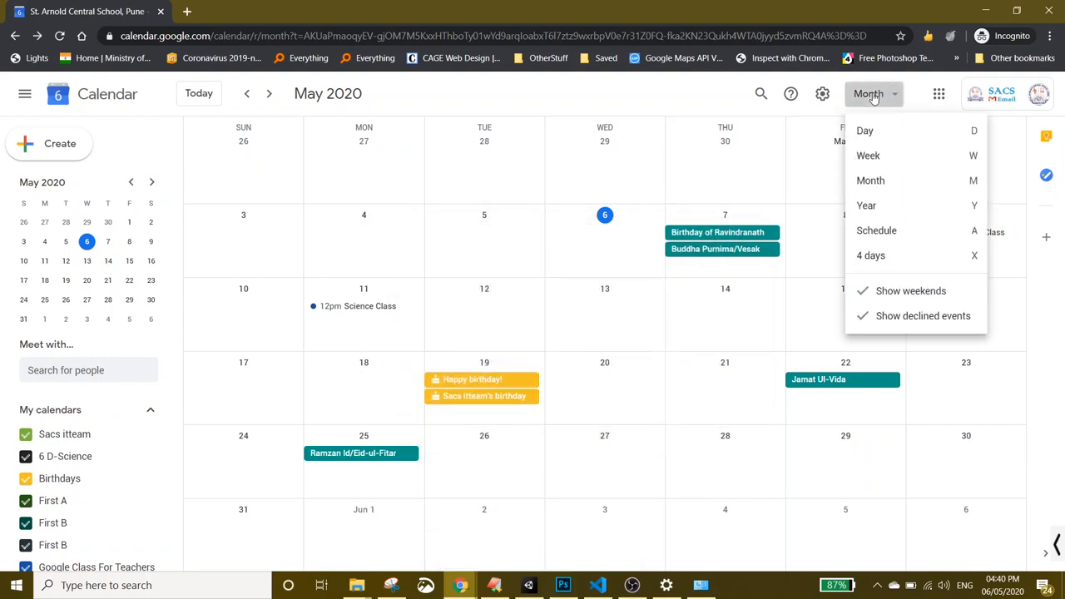
click(871, 131)
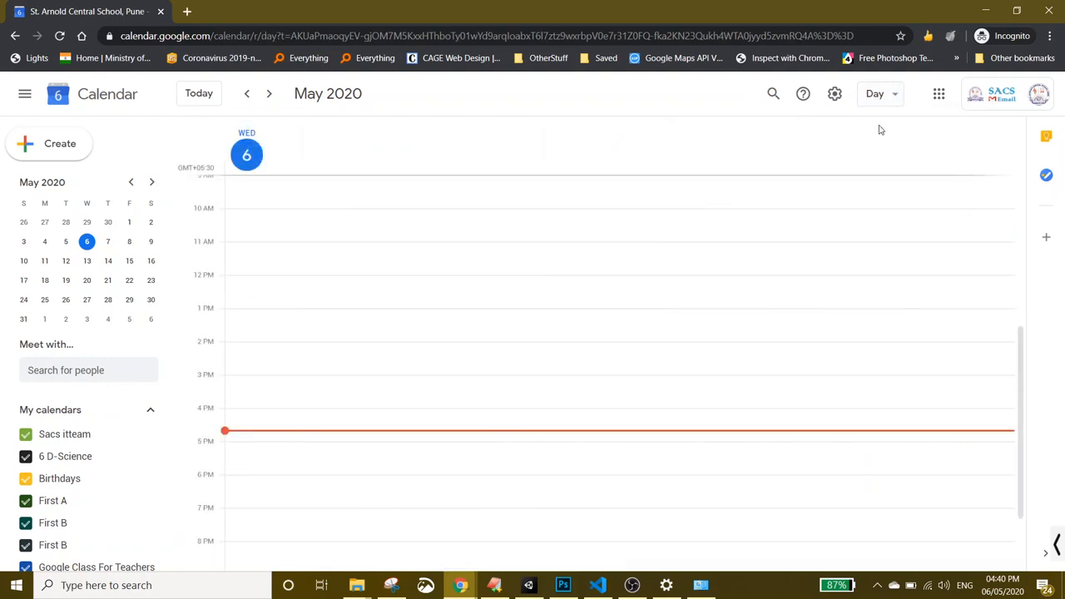
click(271, 97)
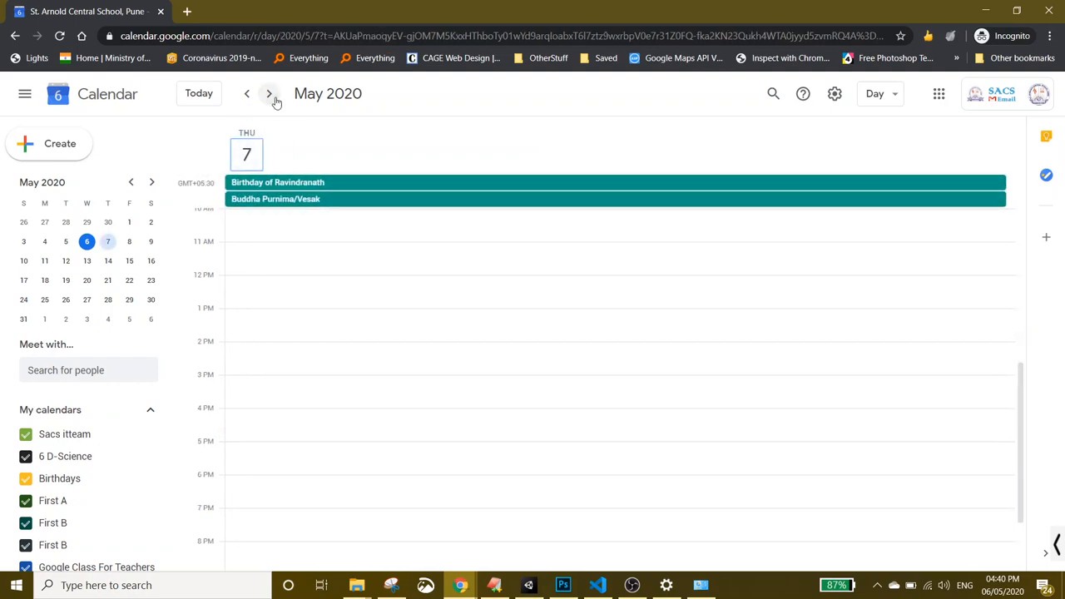
click(272, 96)
click(271, 97)
click(271, 96)
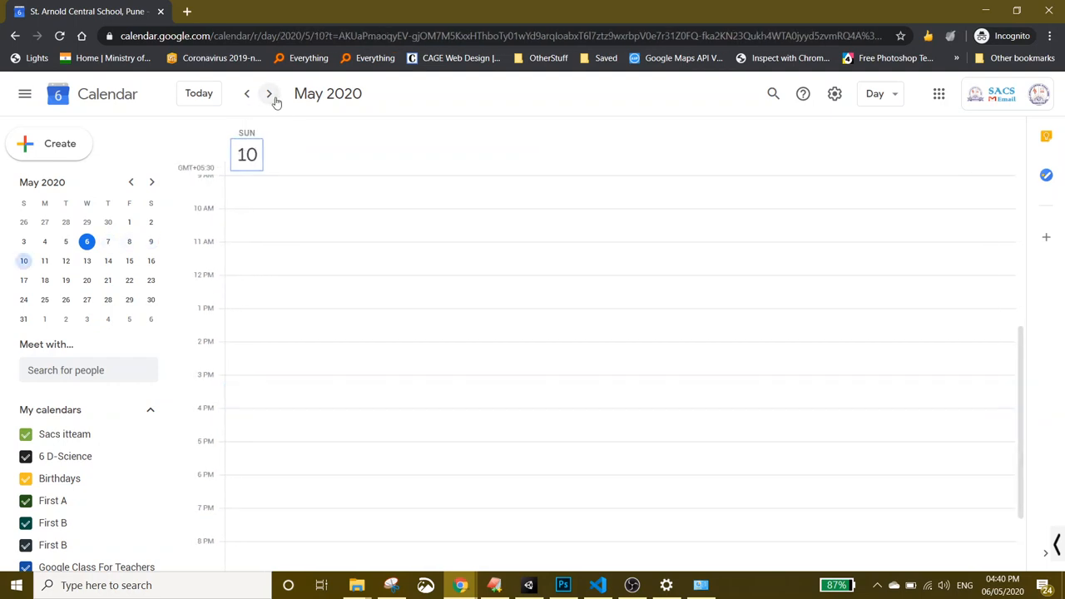
click(272, 96)
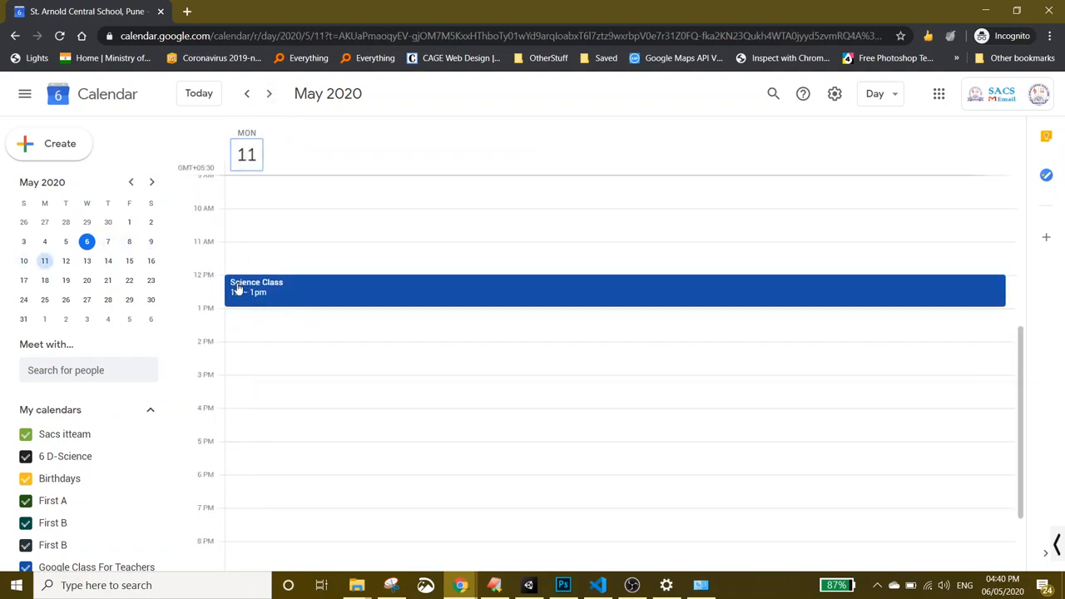
- Drag Science Class down to 2:15–3:15pm and view its details
scroll(261, 263, up, 3)
scroll(261, 265, down, 1)
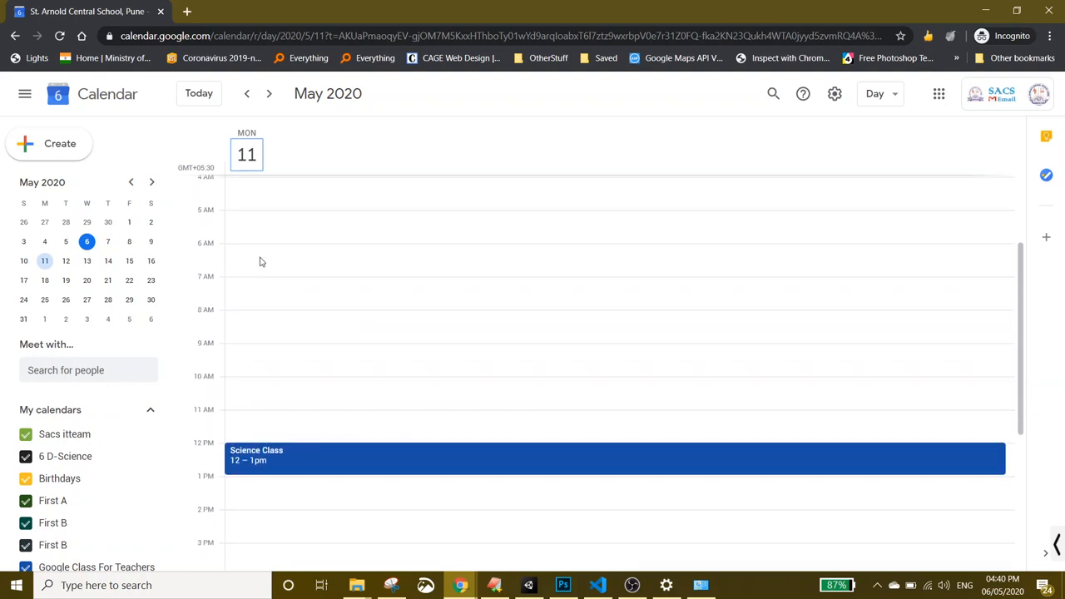
scroll(260, 264, down, 3)
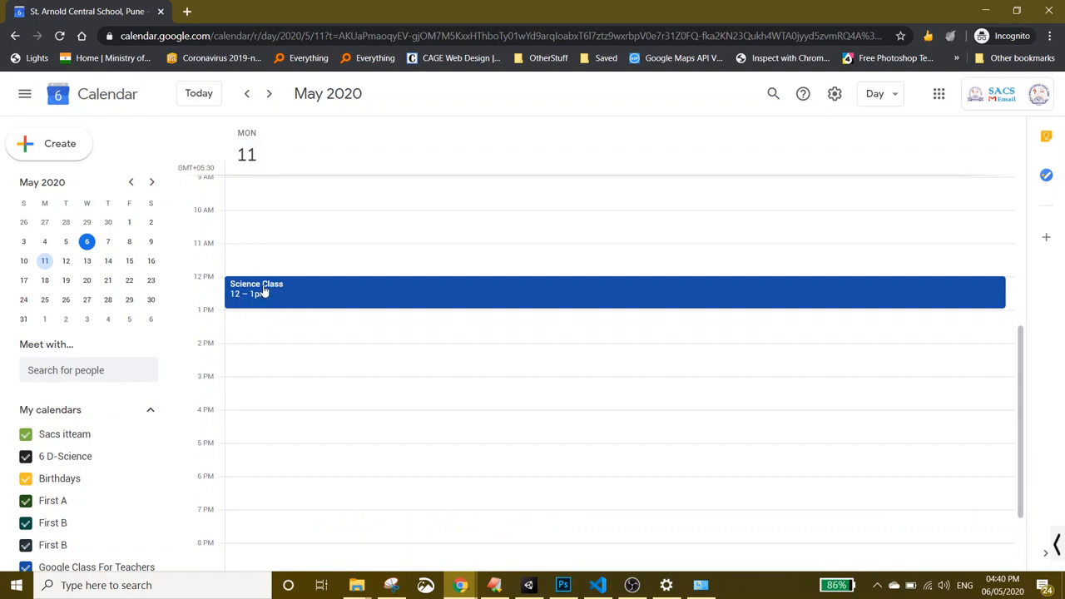
drag(263, 291, 247, 367)
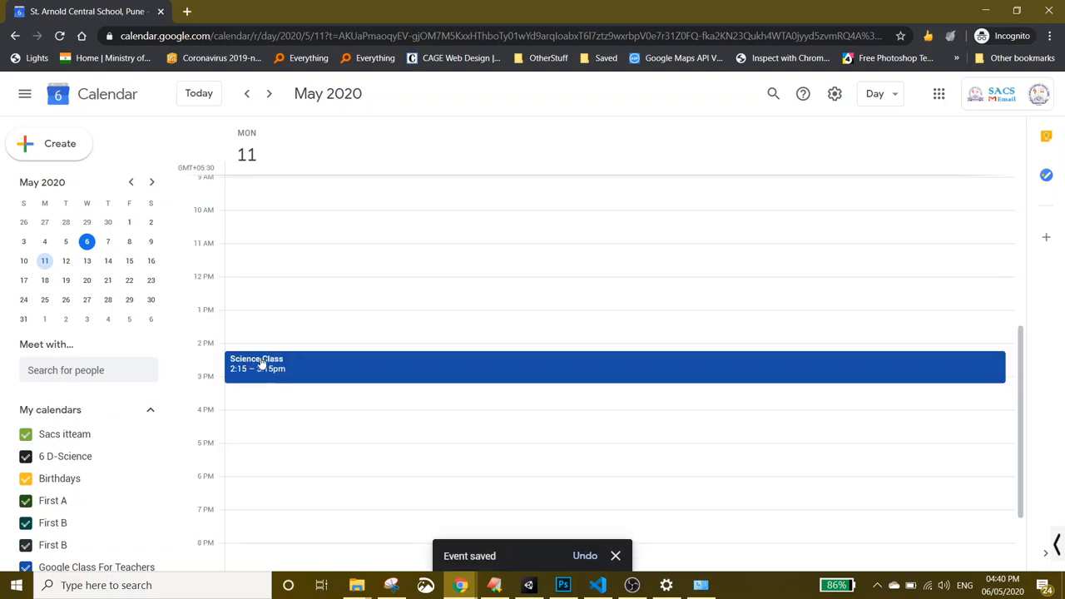
click(262, 364)
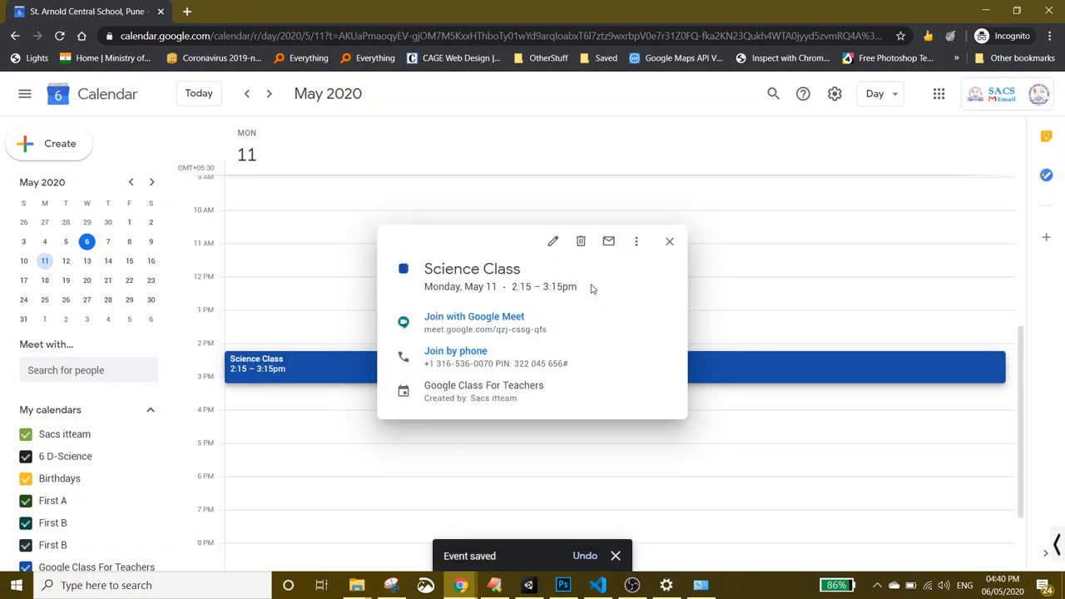
- Open the full event editor and set the start time to 2:00pm
click(552, 253)
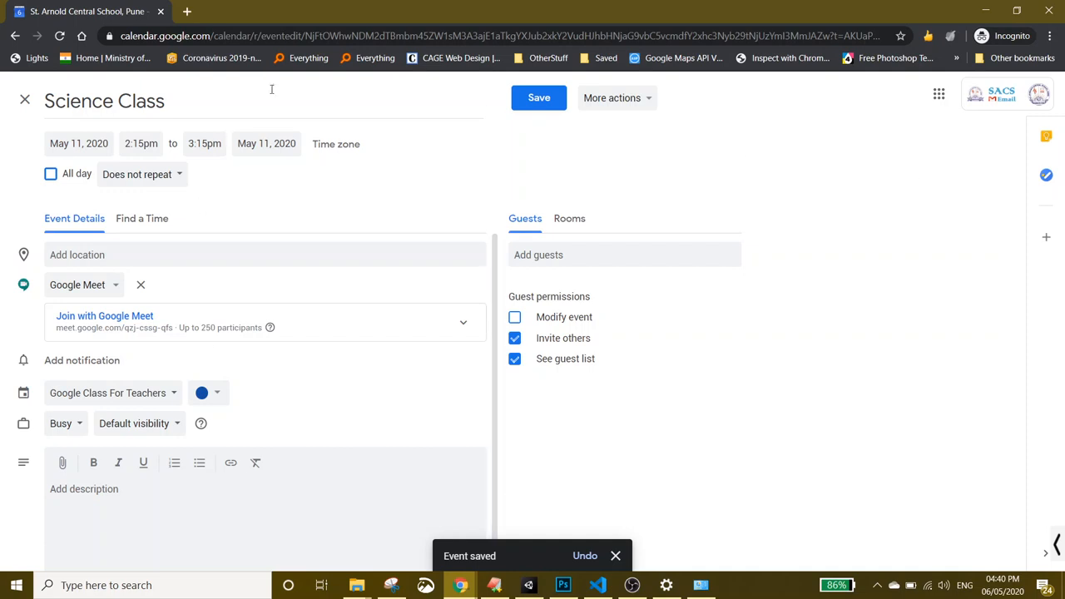
click(131, 143)
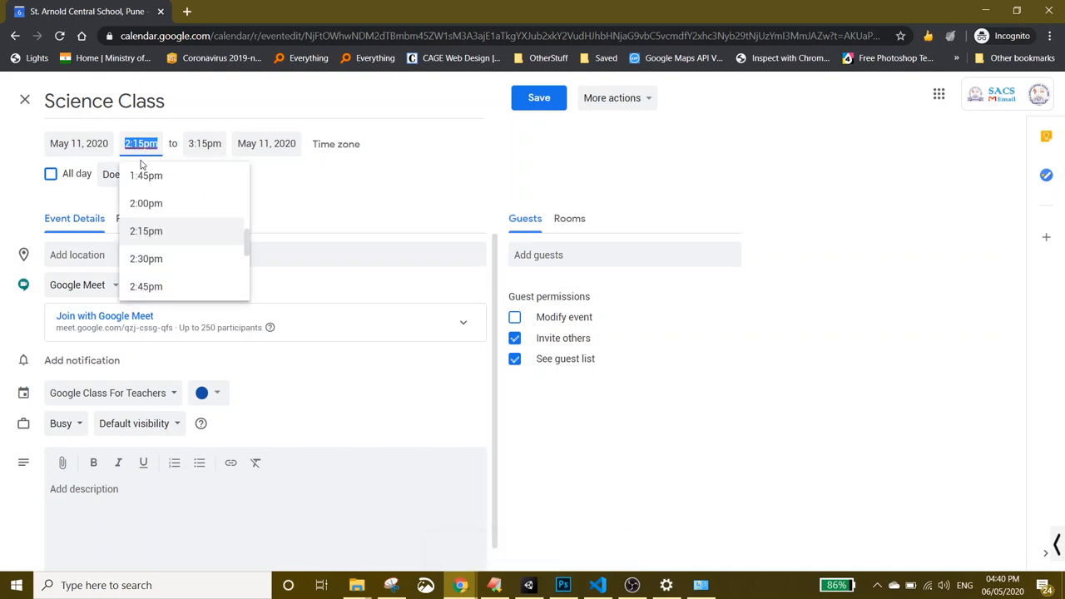
click(159, 213)
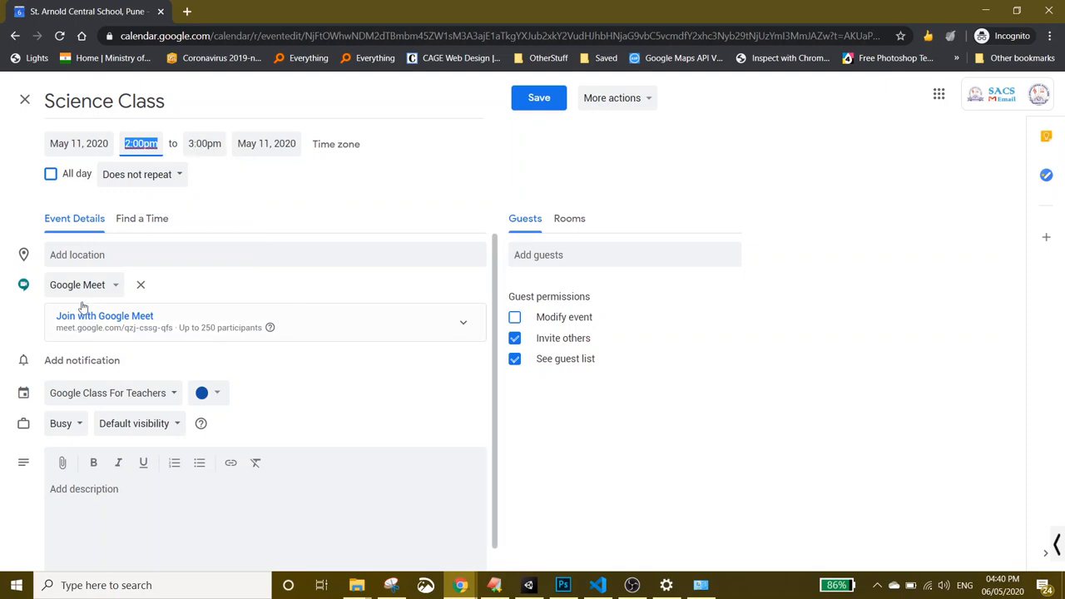
- Add the description 'About This' and save the event
click(249, 518)
text(About)
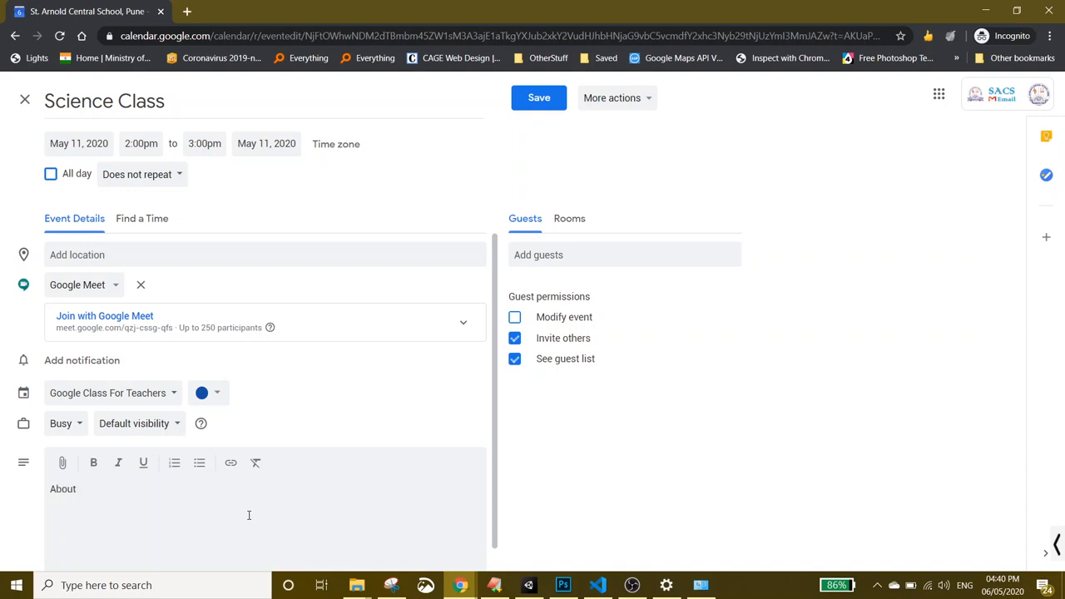
text(This class)
click(539, 98)
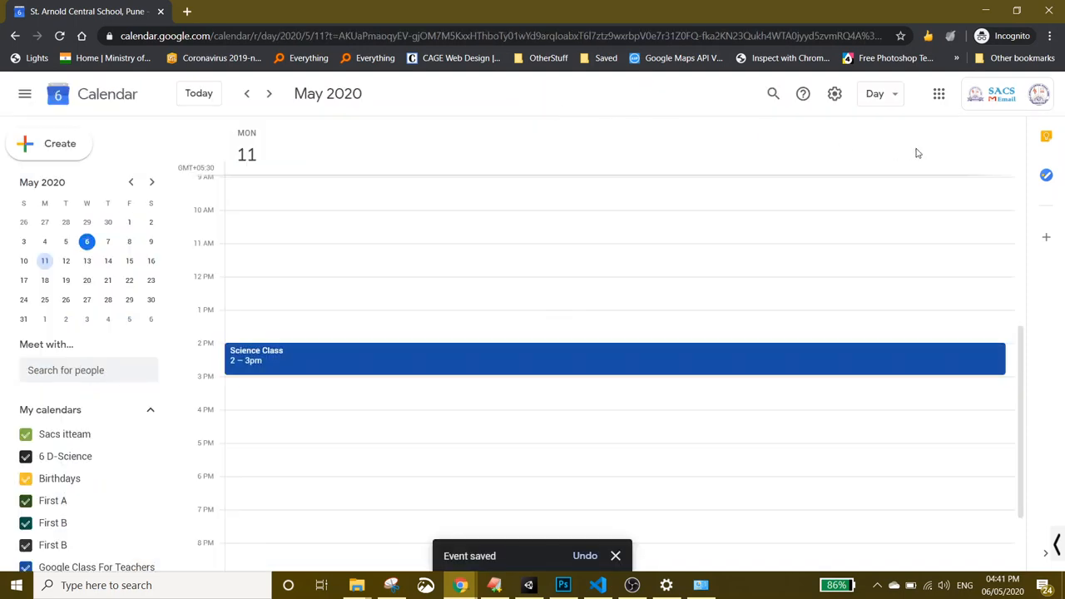
- Switch to the May 2020 month view and select the calendar page address
click(884, 96)
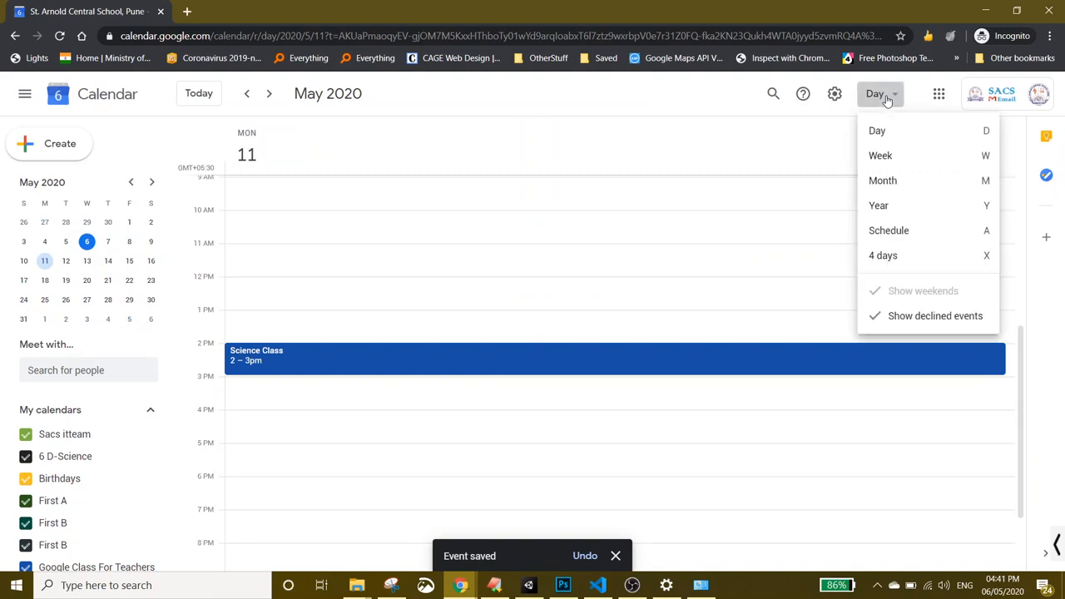
click(887, 181)
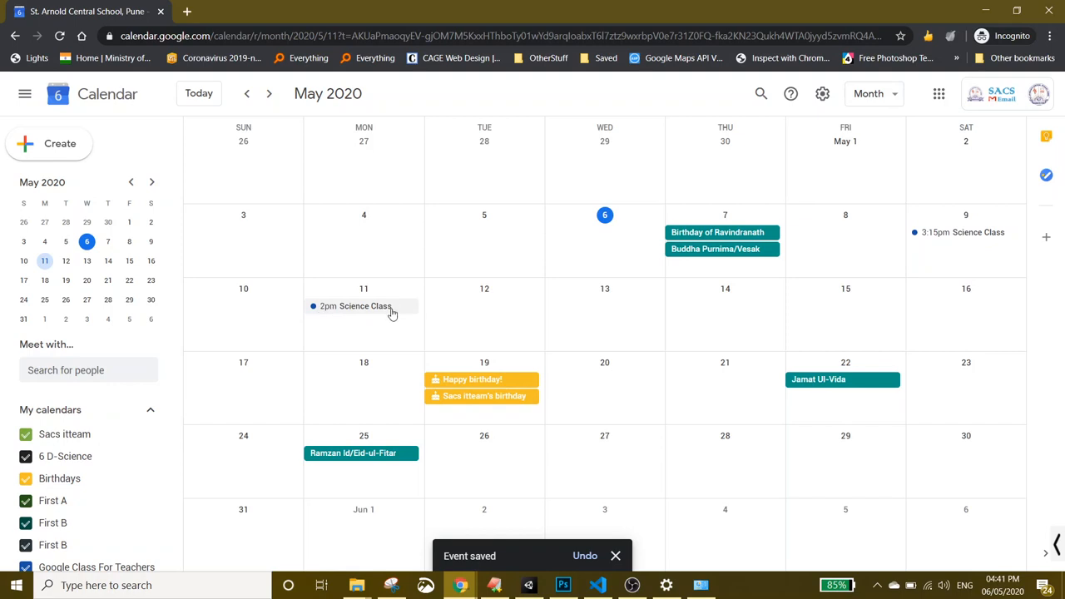
click(186, 12)
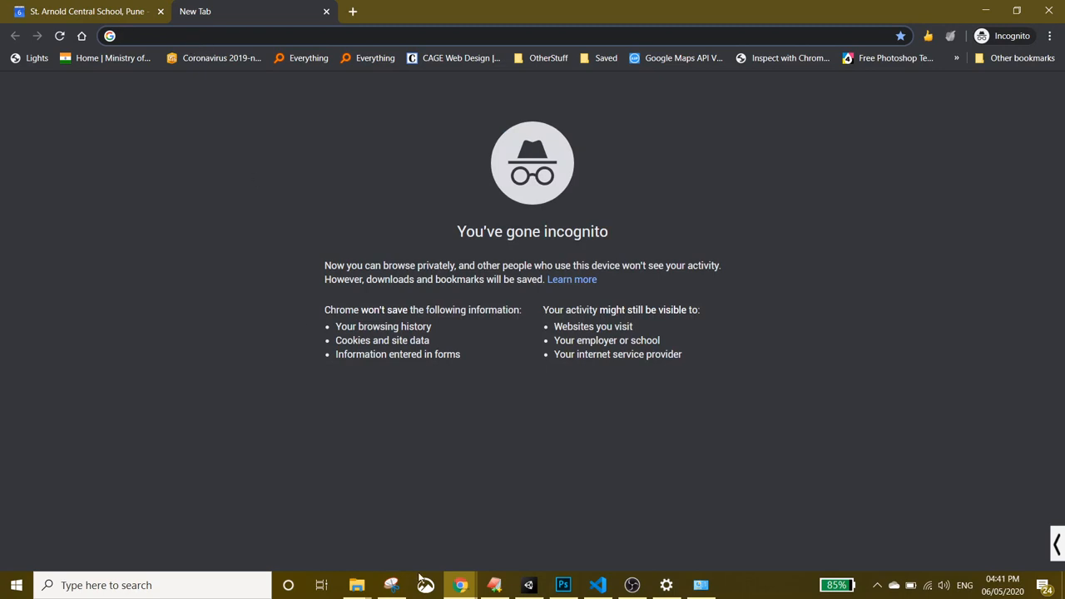
mouse_move(458, 586)
click(117, 11)
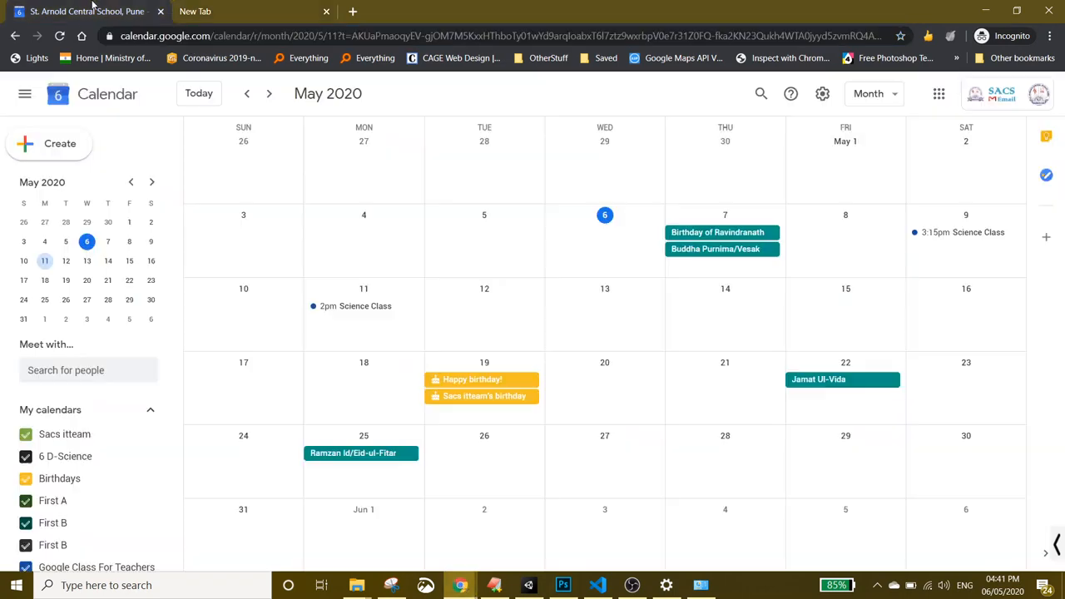
drag(208, 35, 121, 36)
- Copy the Google Meet link from the May 11 Science Class details
click(345, 306)
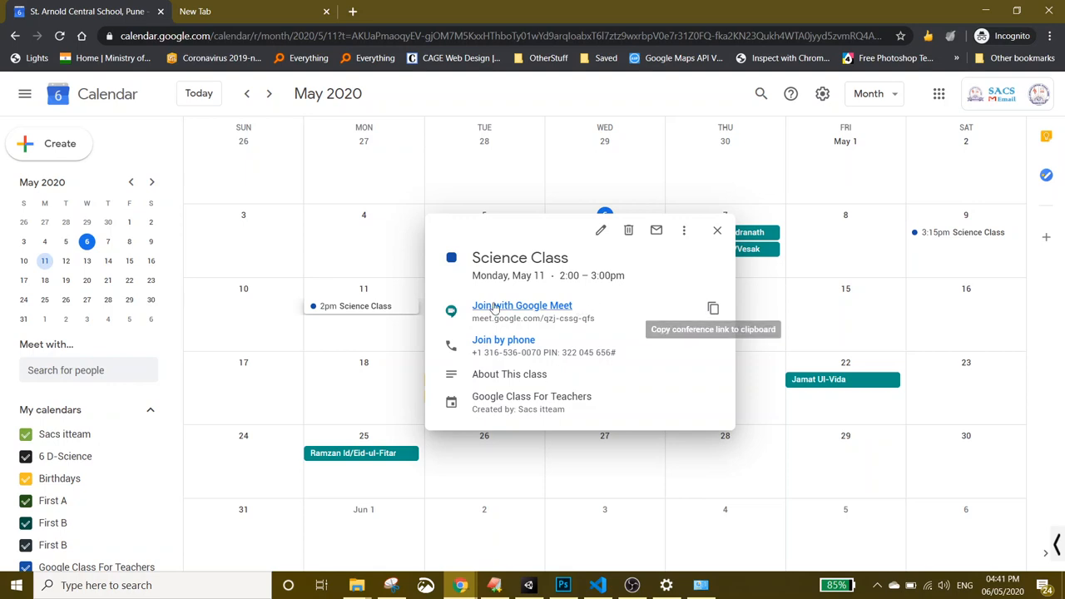
click(712, 310)
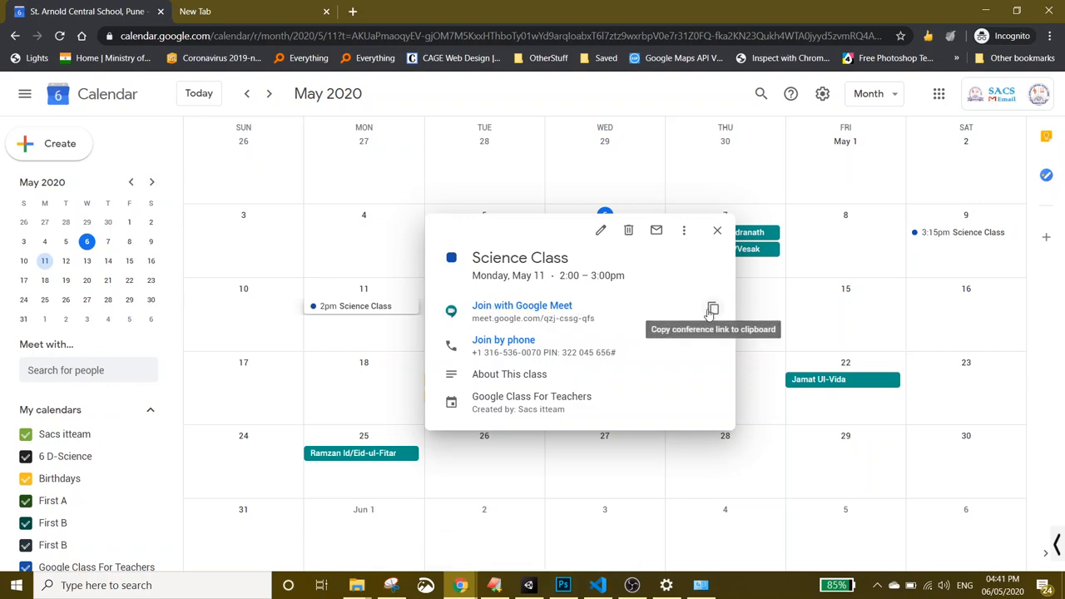
click(713, 310)
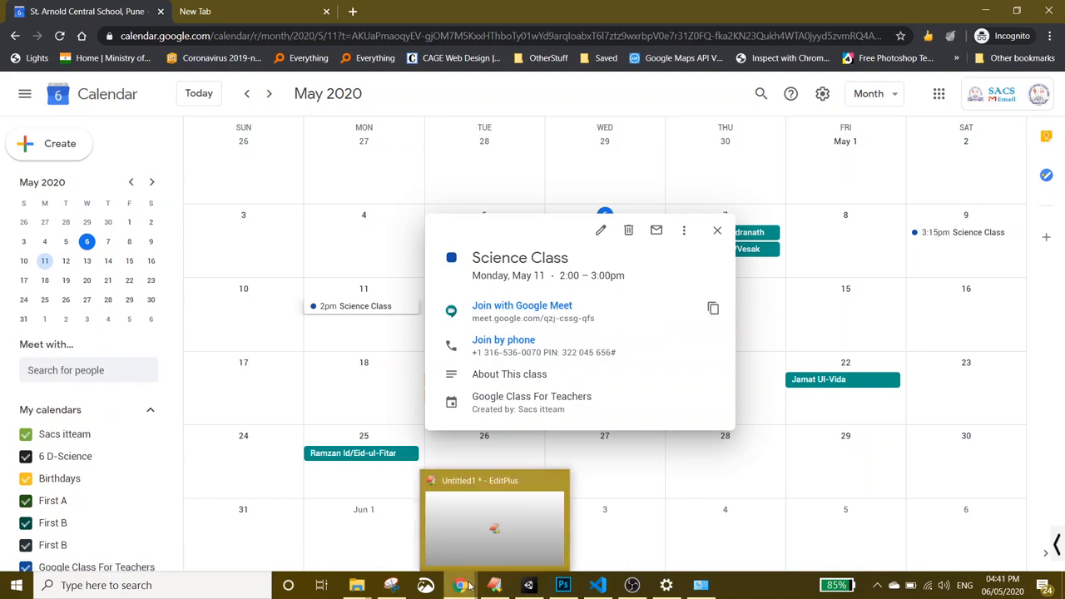
- In the other Chrome window, load Google Classroom in a new tab via 'class'
mouse_move(460, 585)
click(403, 539)
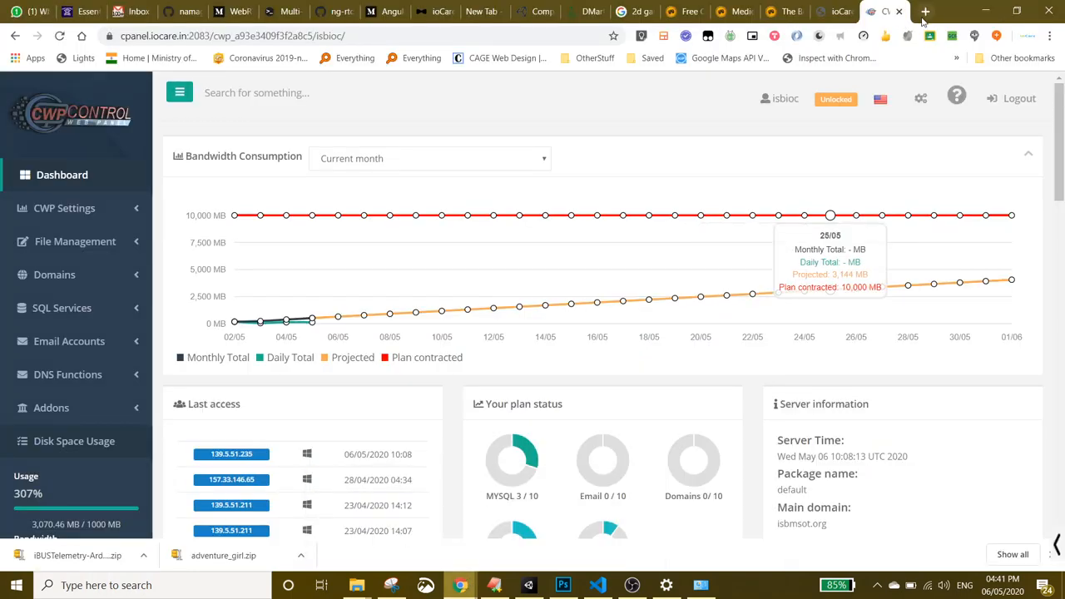
click(926, 10)
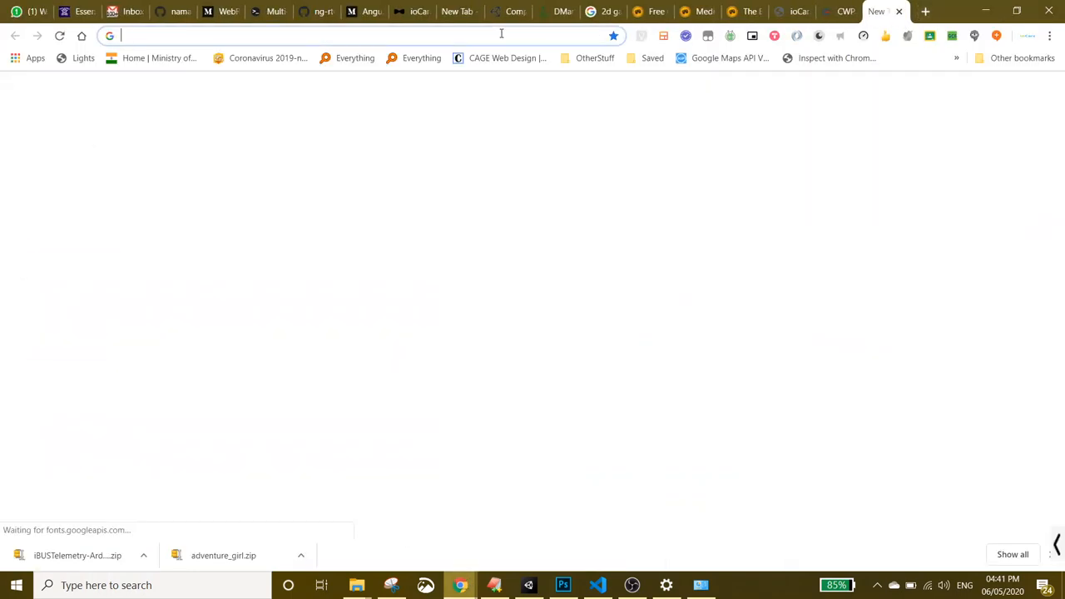
text(class)
key(Return)
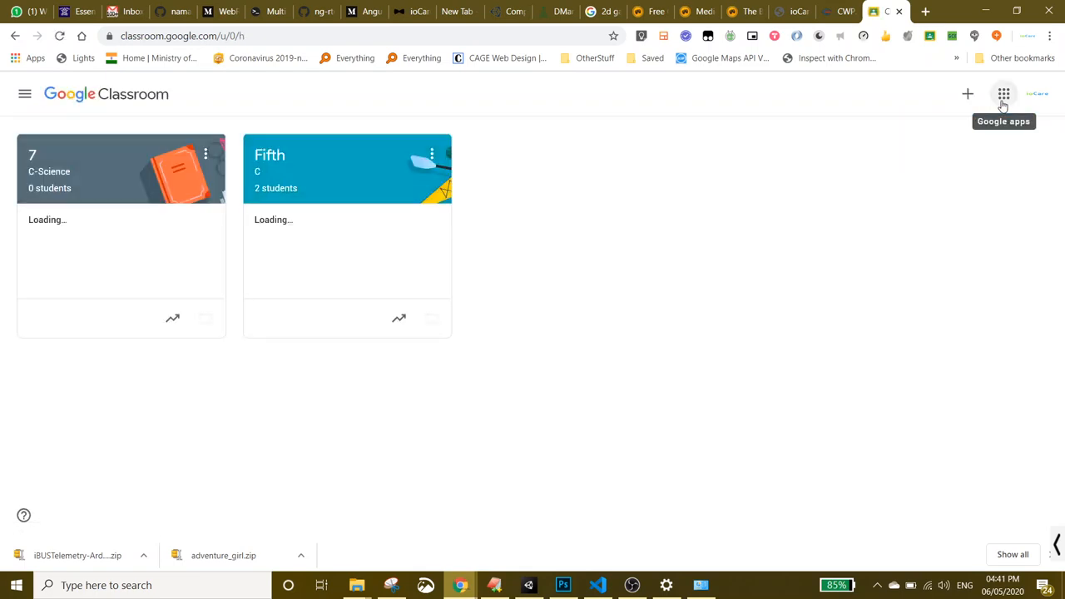
- Select the class calendar page's web address in the calendar window
mouse_move(460, 585)
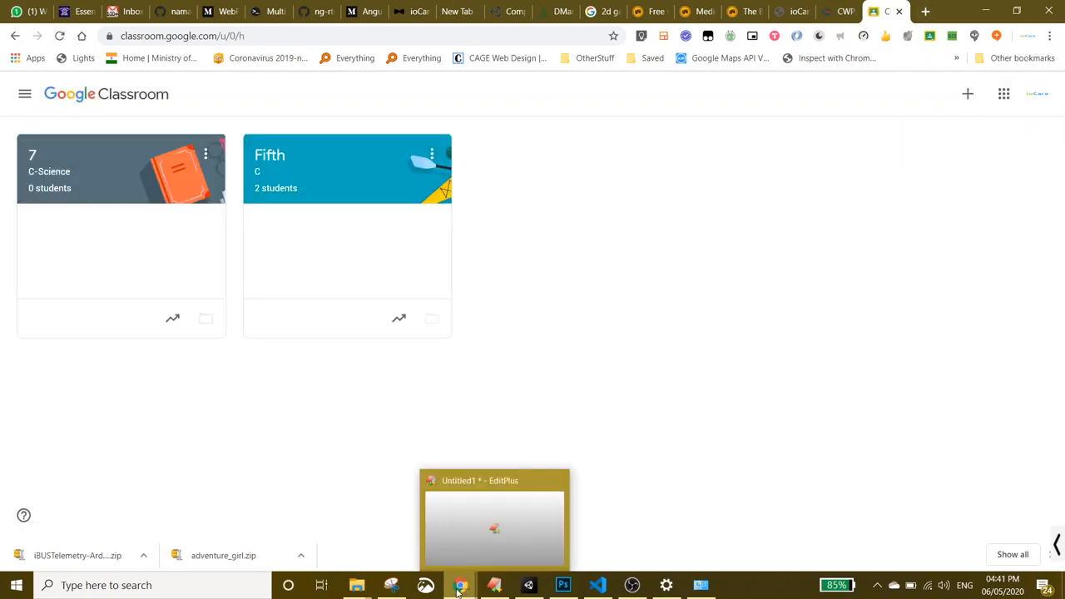
click(551, 511)
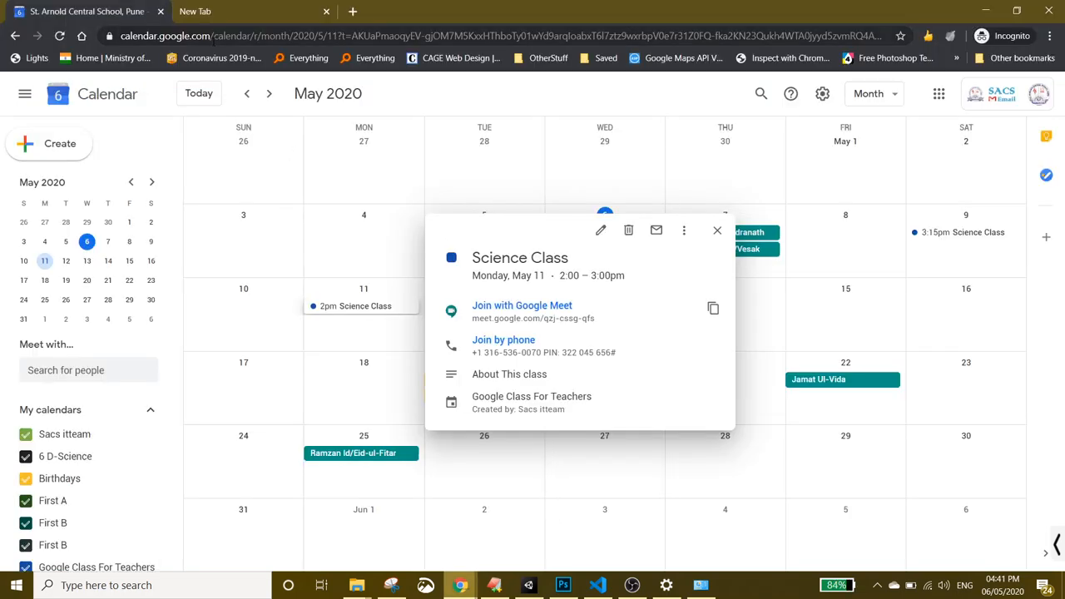
drag(209, 36, 115, 38)
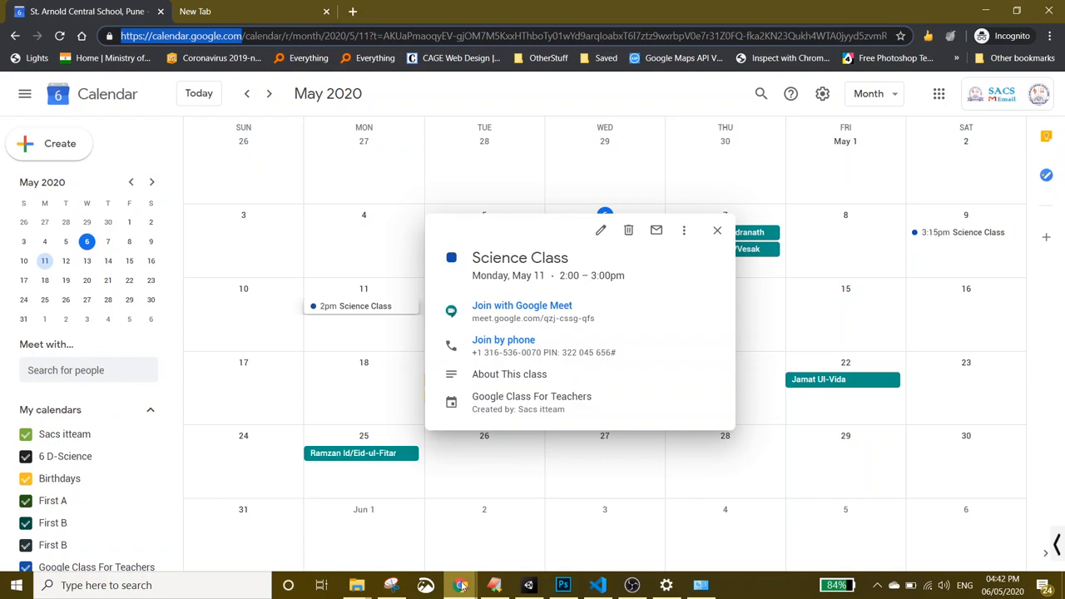
- Open Google Classroom under the school account from the account list
mouse_move(460, 585)
click(407, 539)
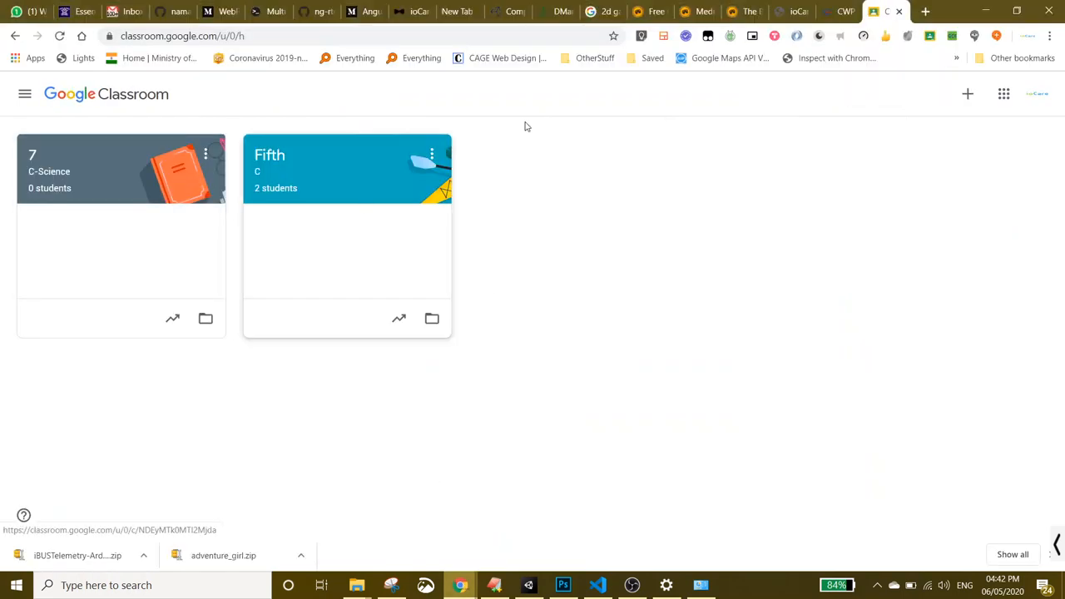
click(1037, 94)
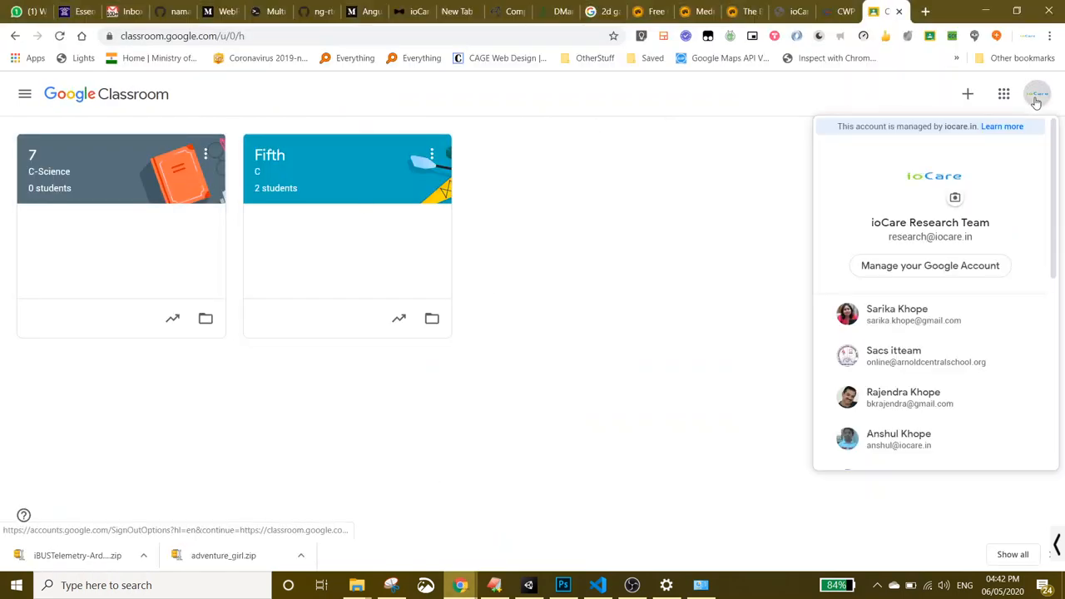
click(930, 354)
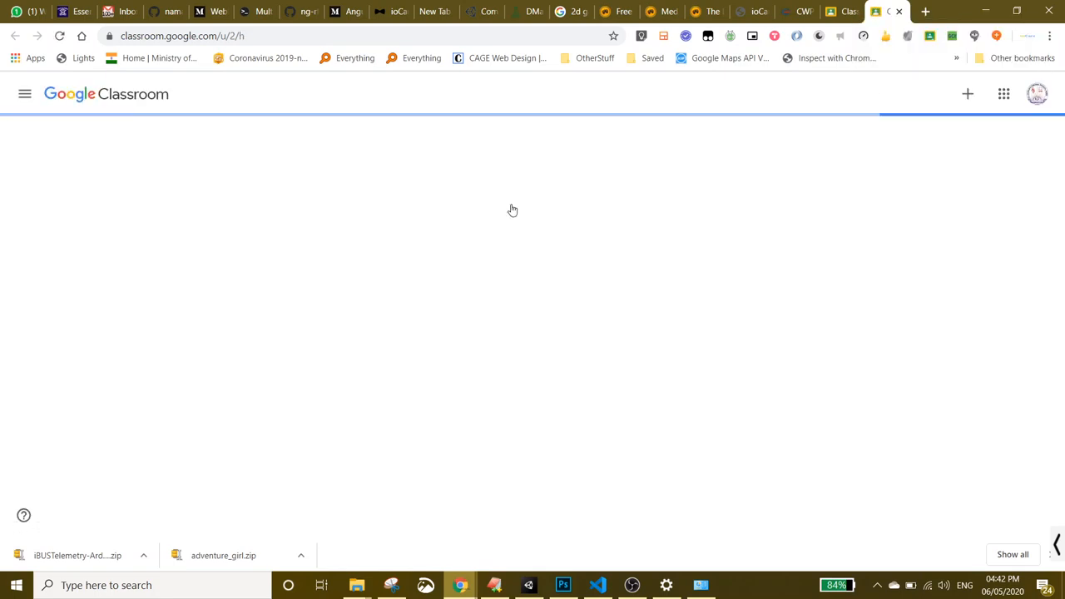
- Open Google Class For Teachers' Classwork page and its class calendar, then go back to Classroom
click(83, 158)
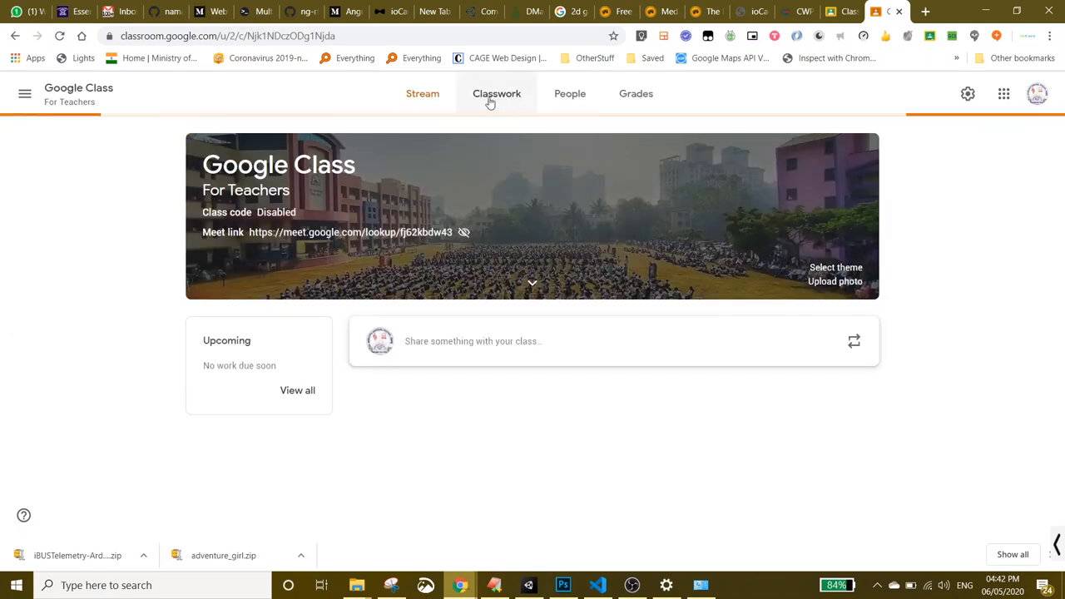
click(491, 100)
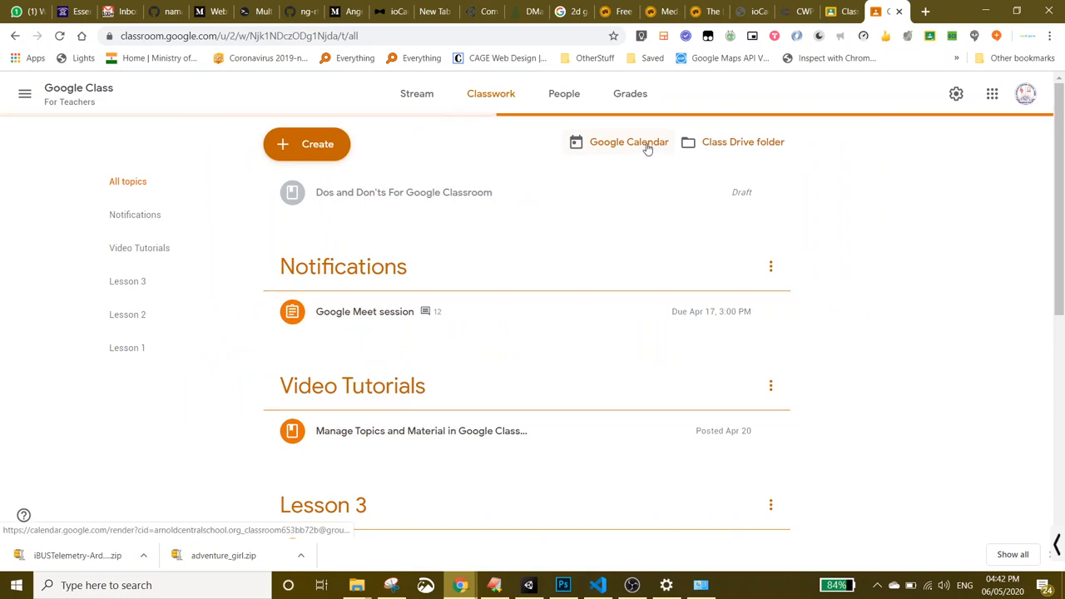
click(647, 147)
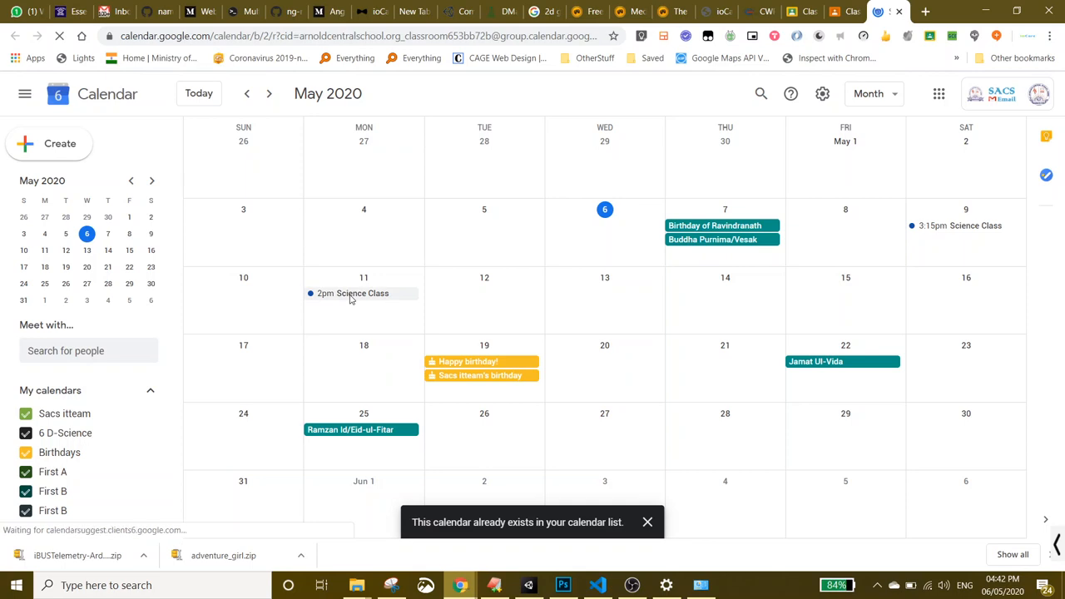
click(848, 13)
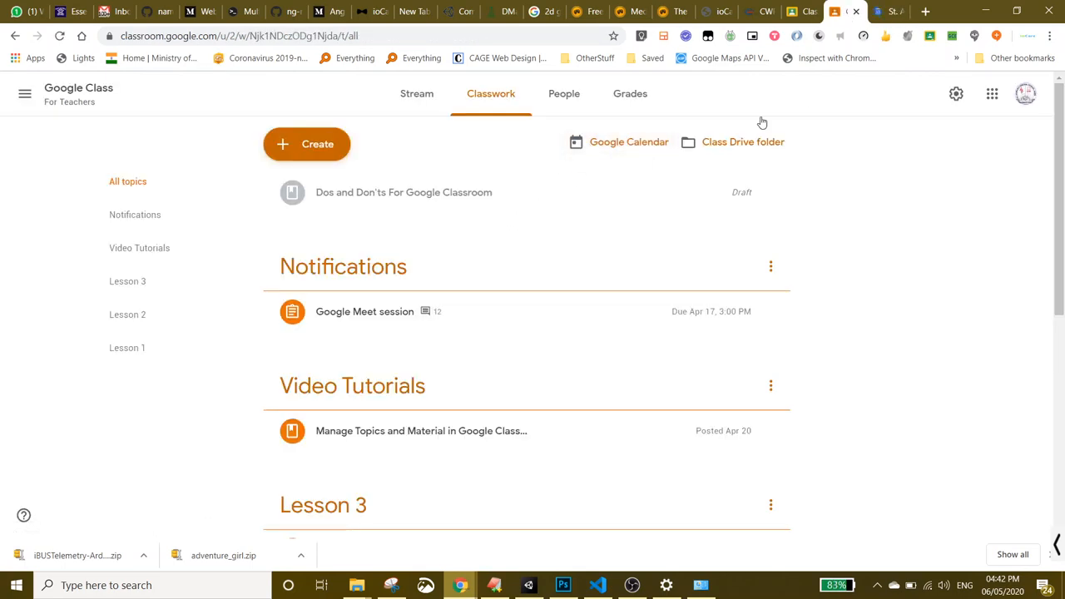
- Under the other account, open Google Class For Teachers' Classwork page and its Google Calendar
click(1027, 94)
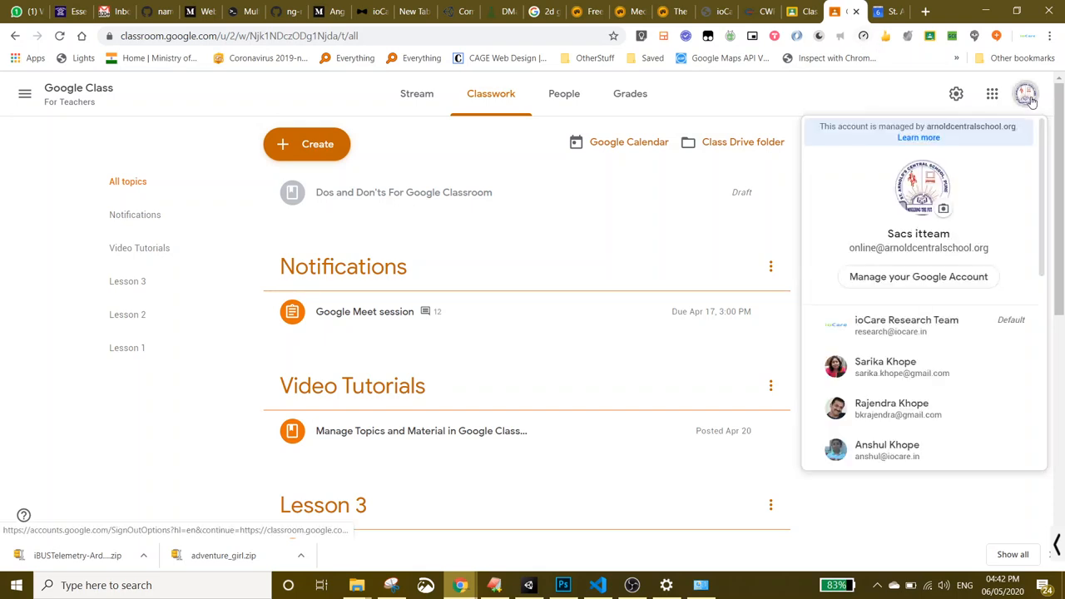
click(916, 411)
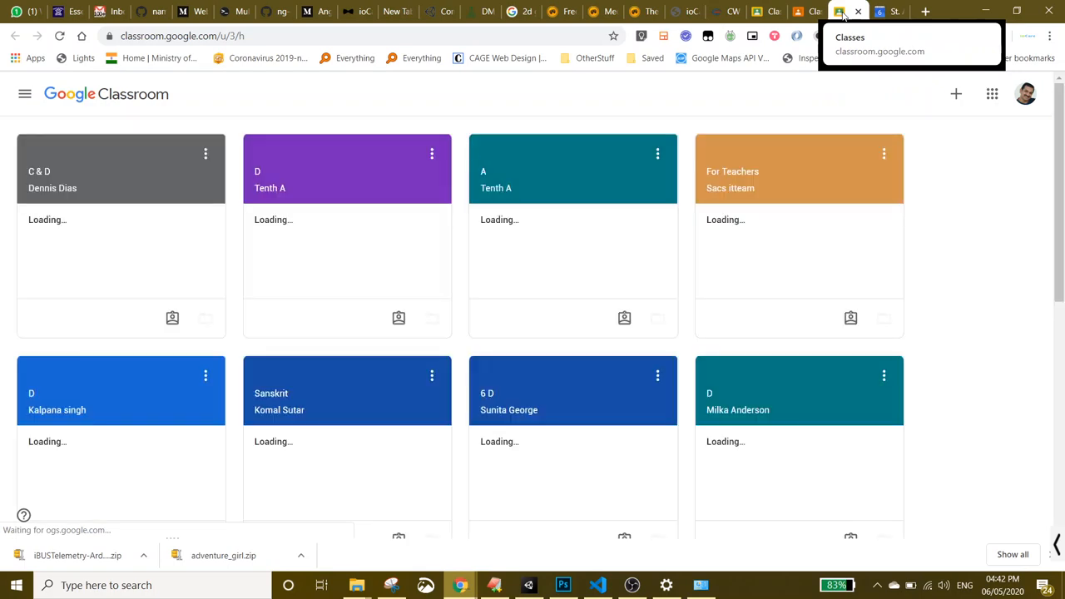
click(783, 160)
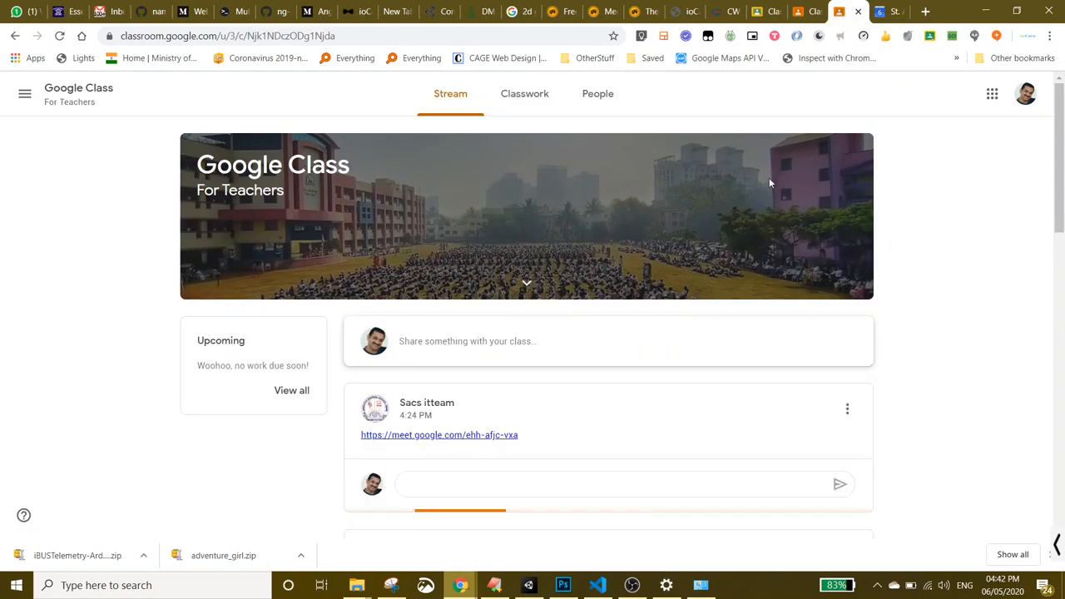
click(526, 98)
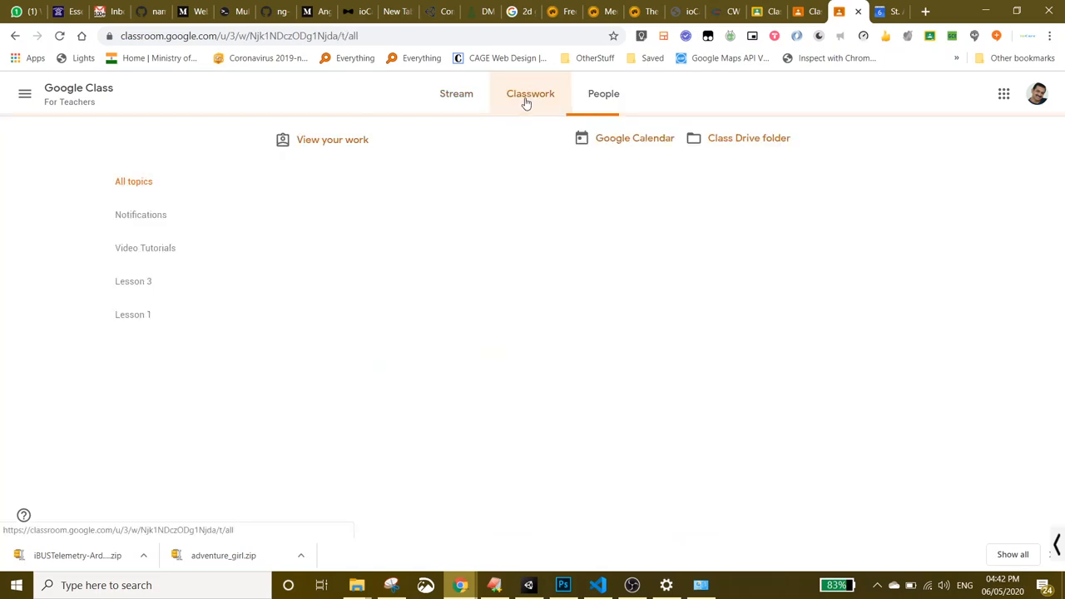
click(633, 141)
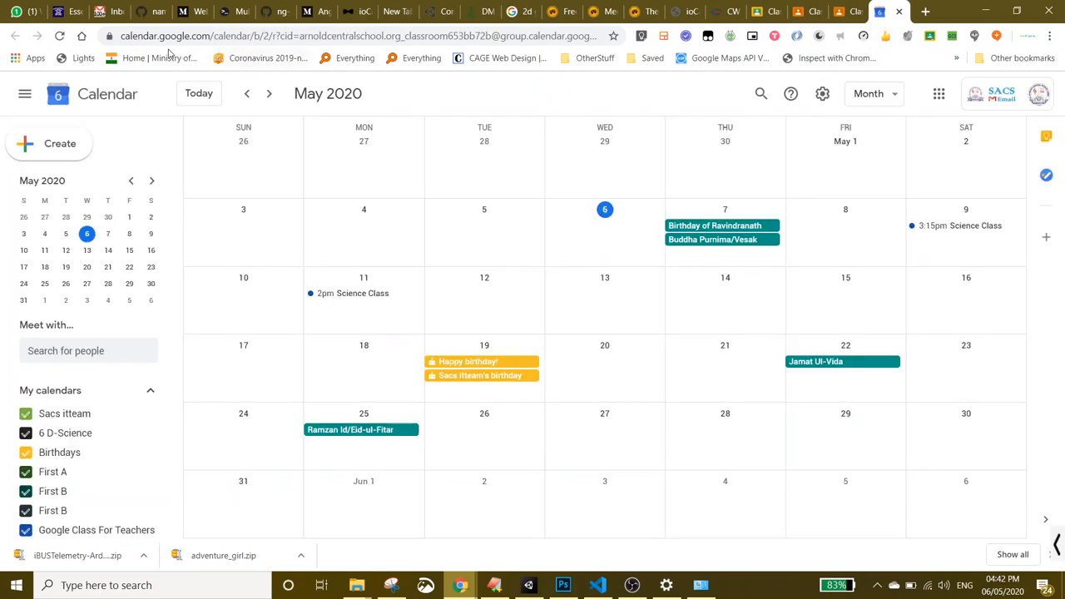
- Switch the class calendar to the other signed-in account
drag(122, 37, 214, 37)
click(1002, 106)
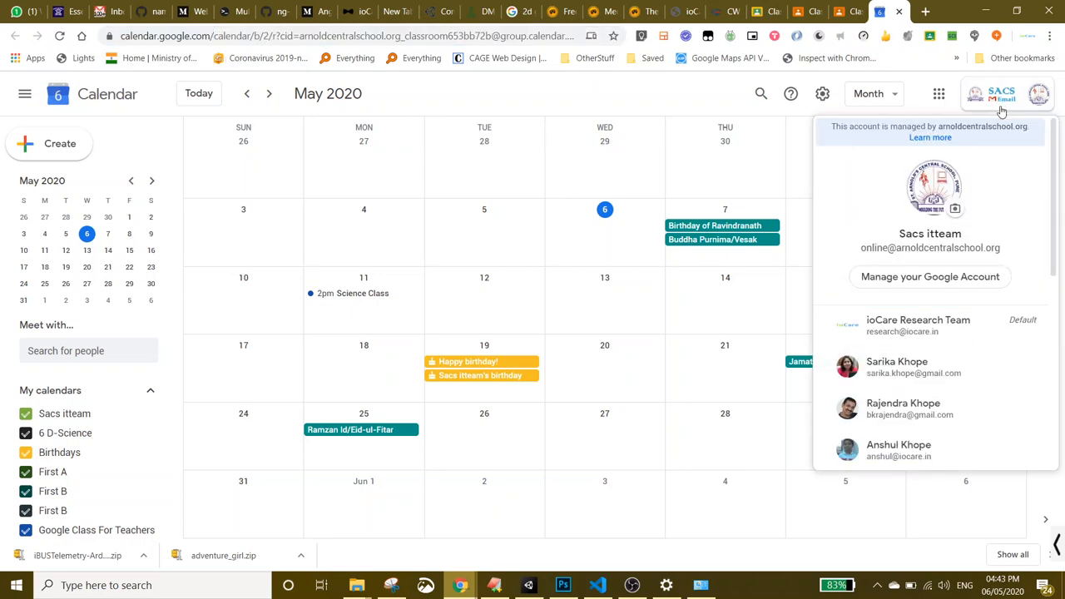
click(920, 417)
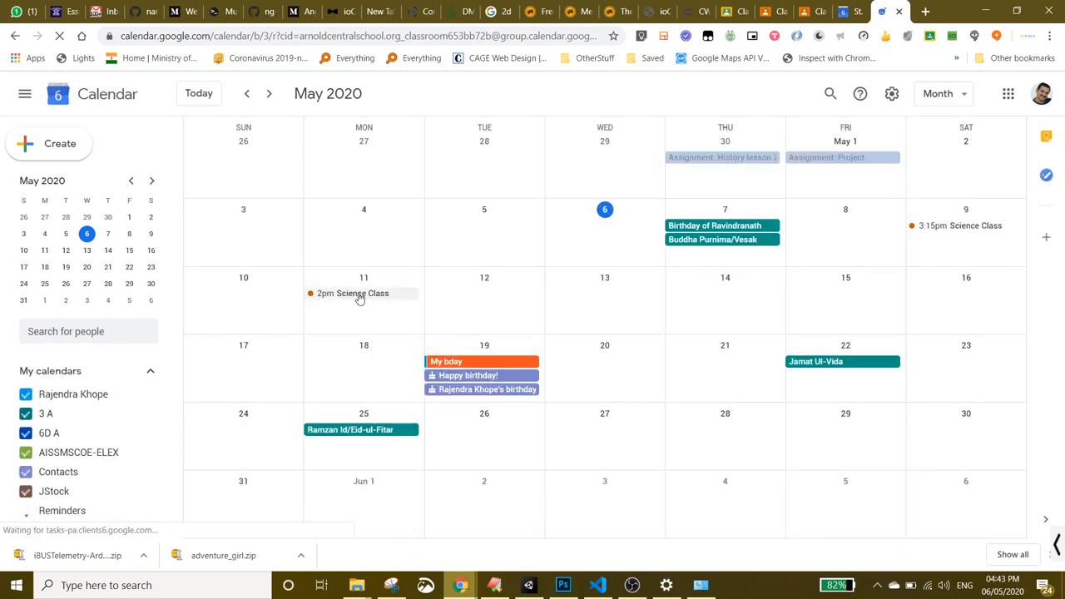
- View the May 11 Science Class Meet link, discard the accidental new event, and return to Classroom
click(360, 295)
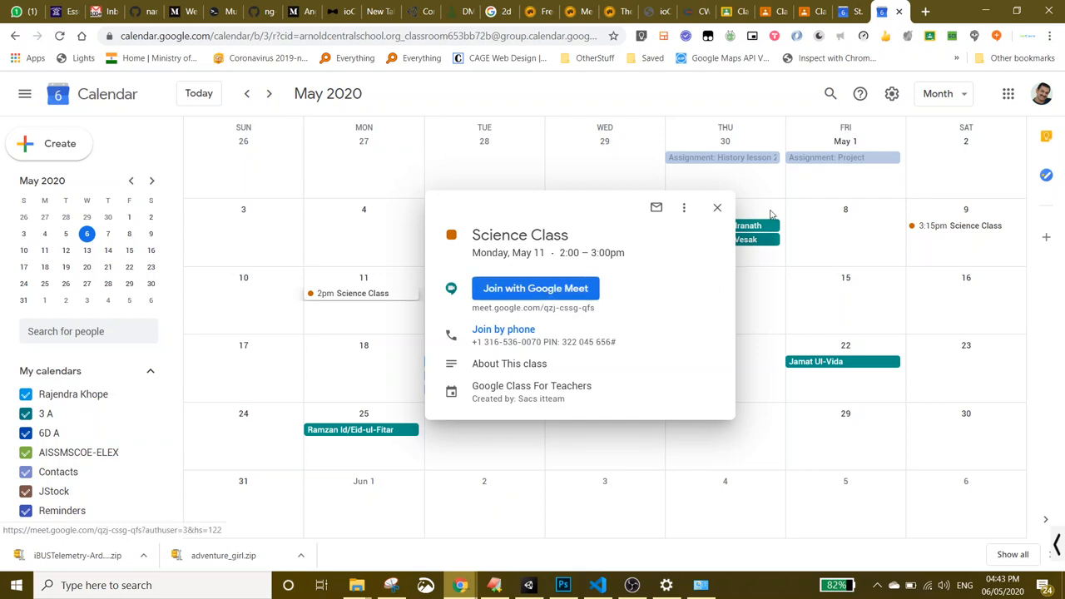
click(718, 210)
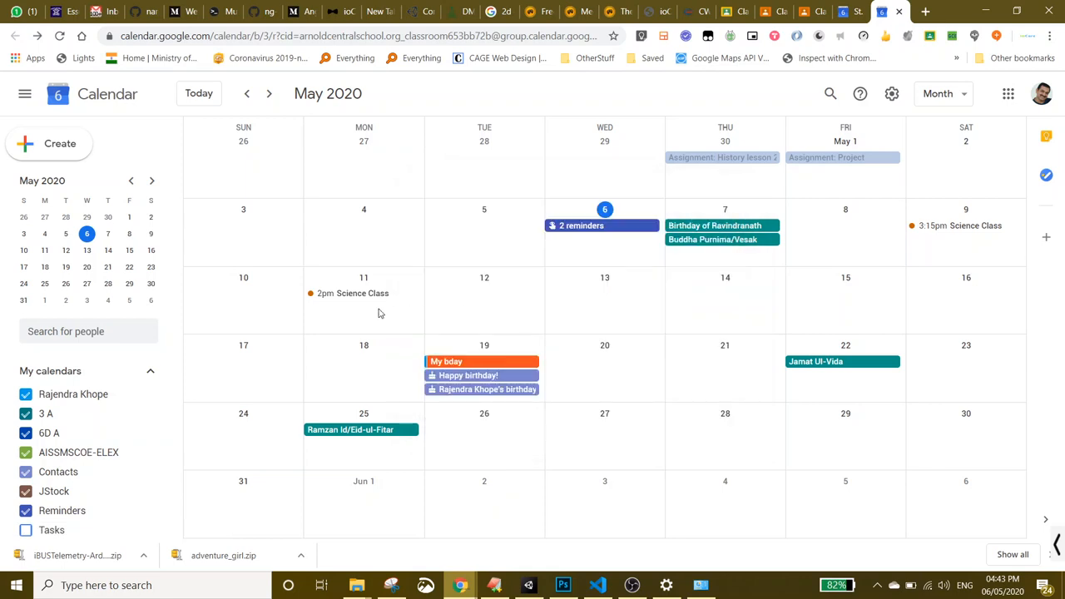
click(380, 313)
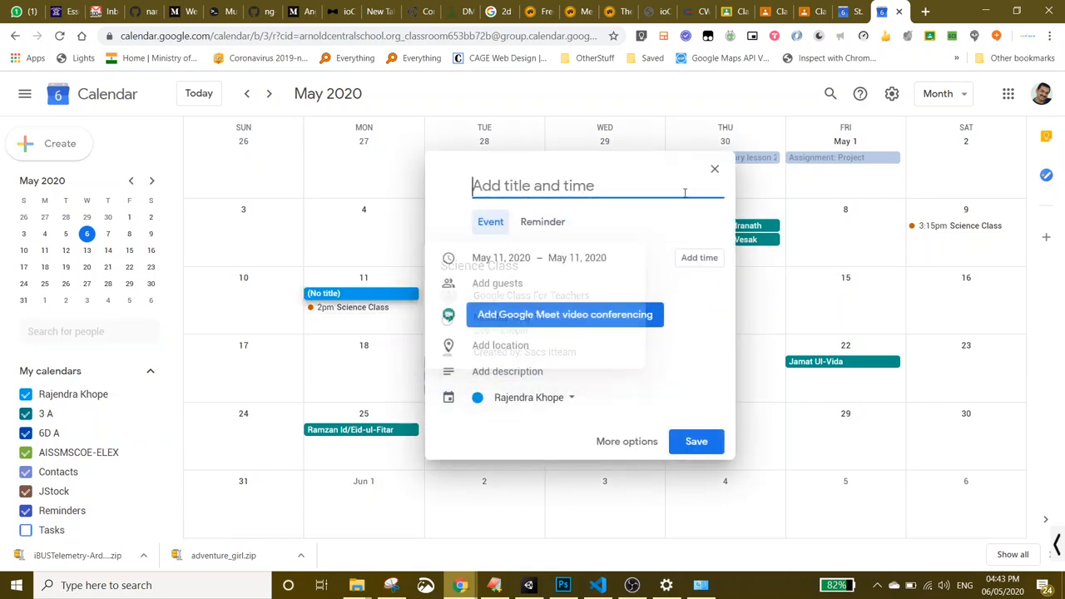
click(712, 171)
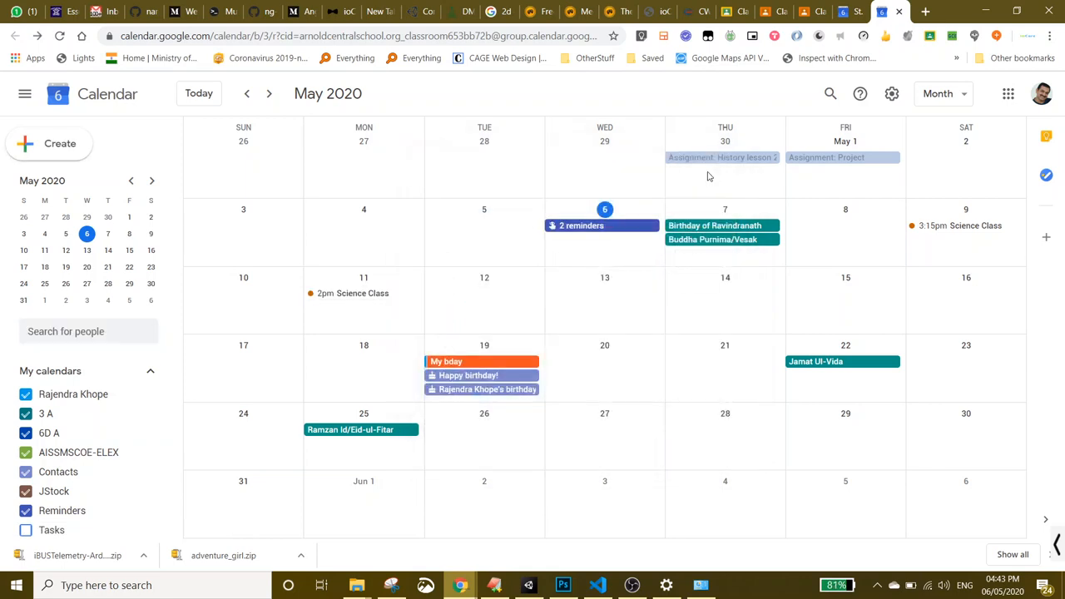
click(767, 11)
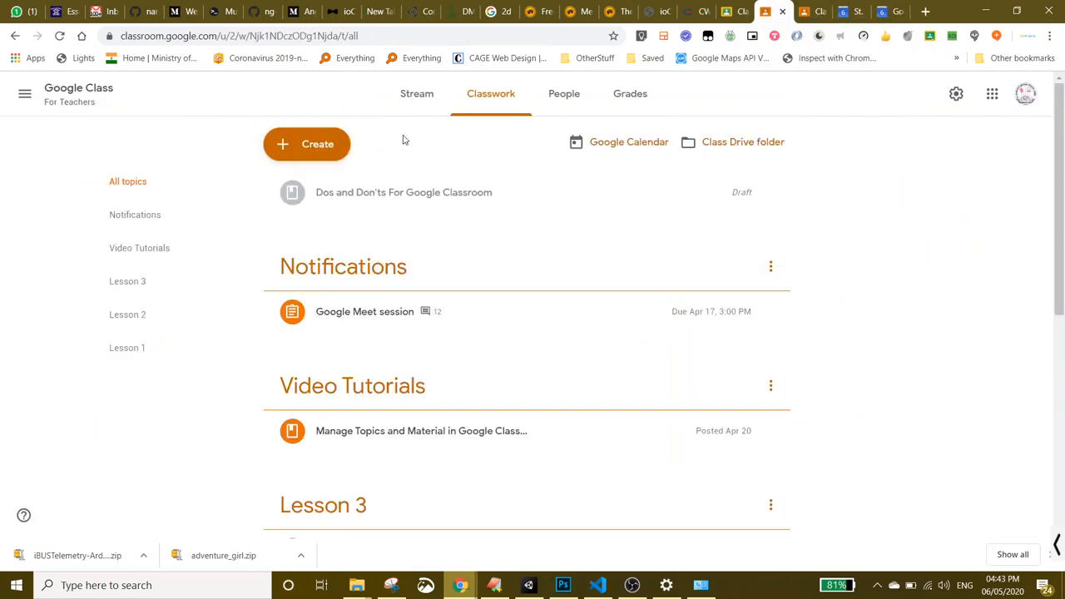
click(416, 93)
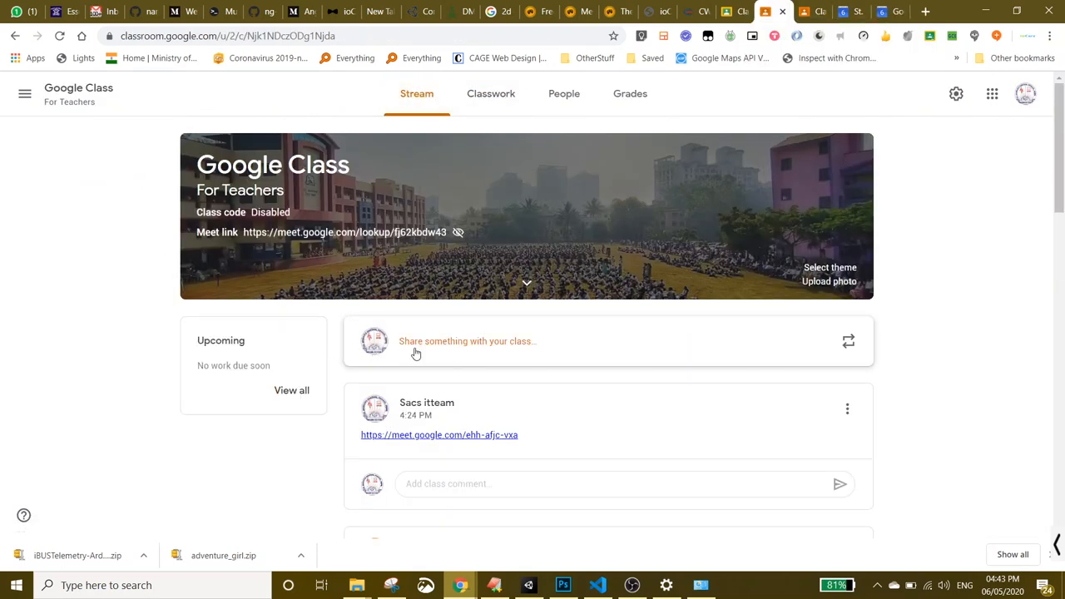
click(516, 345)
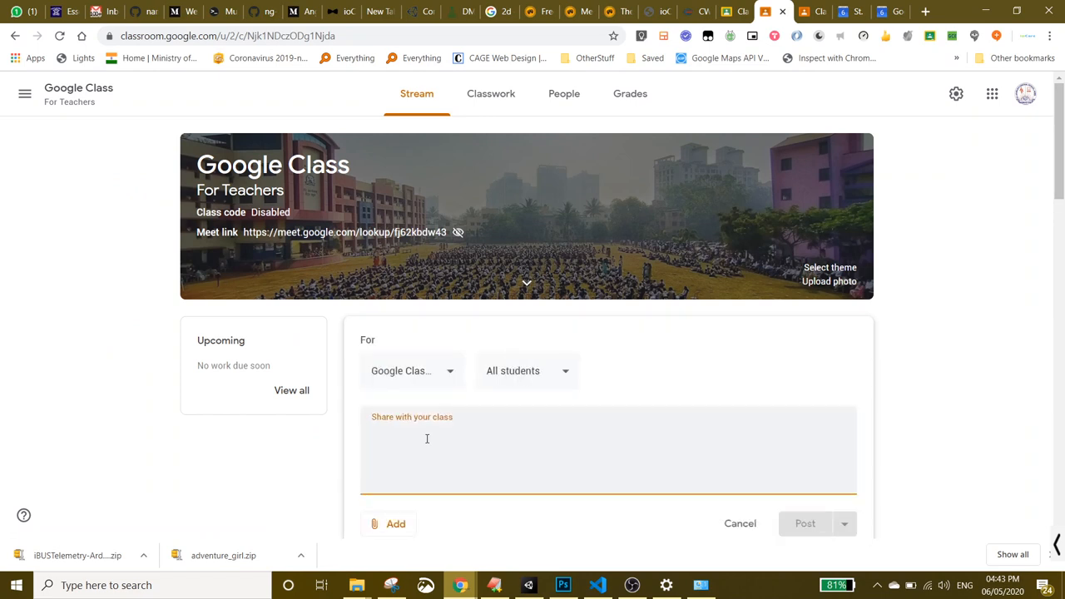
text(https://meet.google.com/qzj-cssg-qfs)
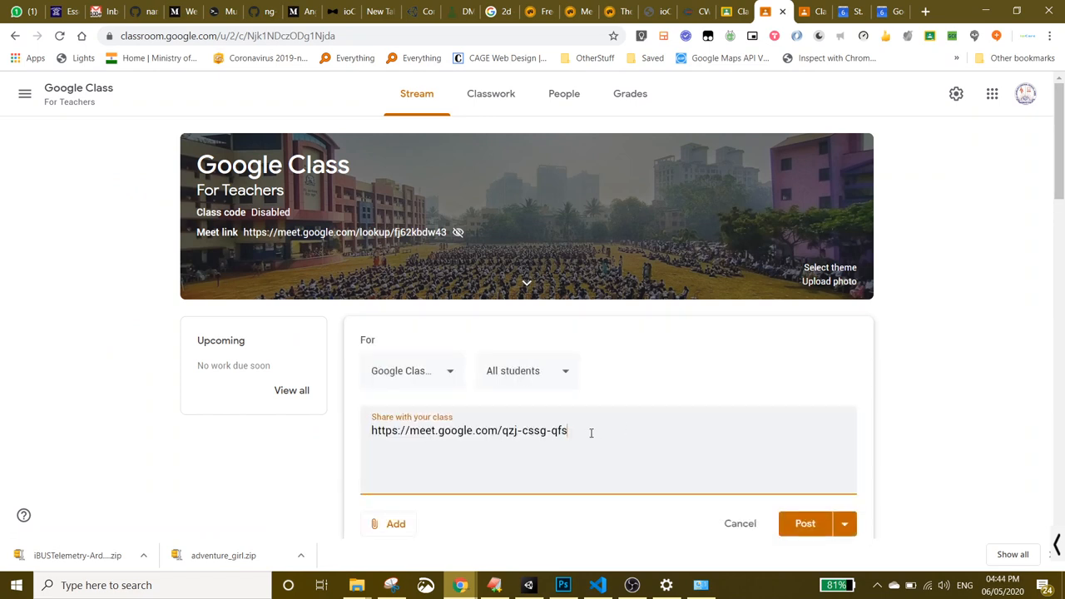
drag(569, 431, 332, 434)
click(411, 431)
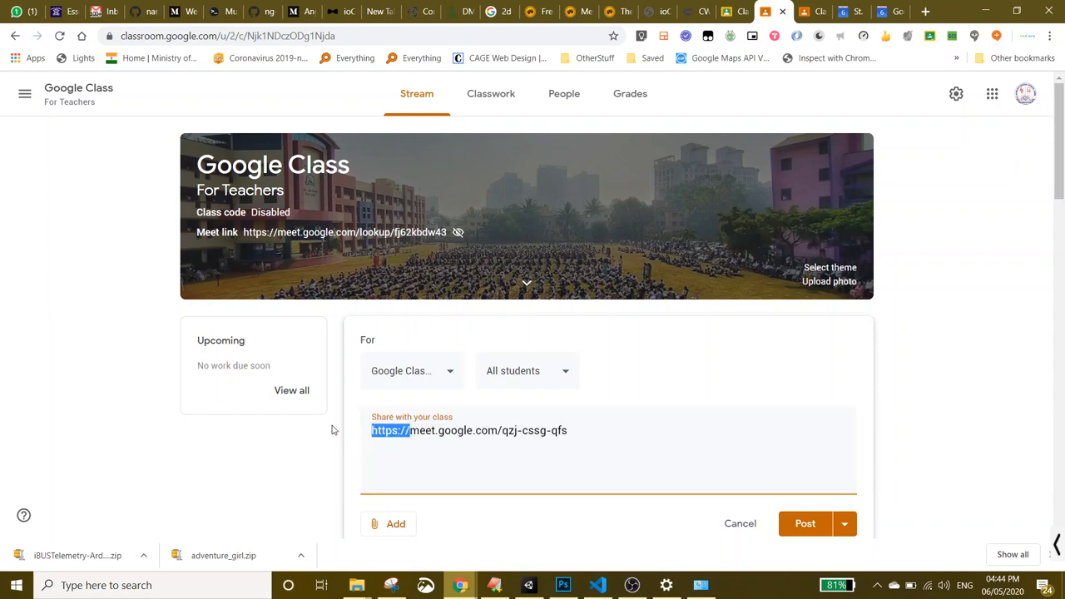
key(BackSpace)
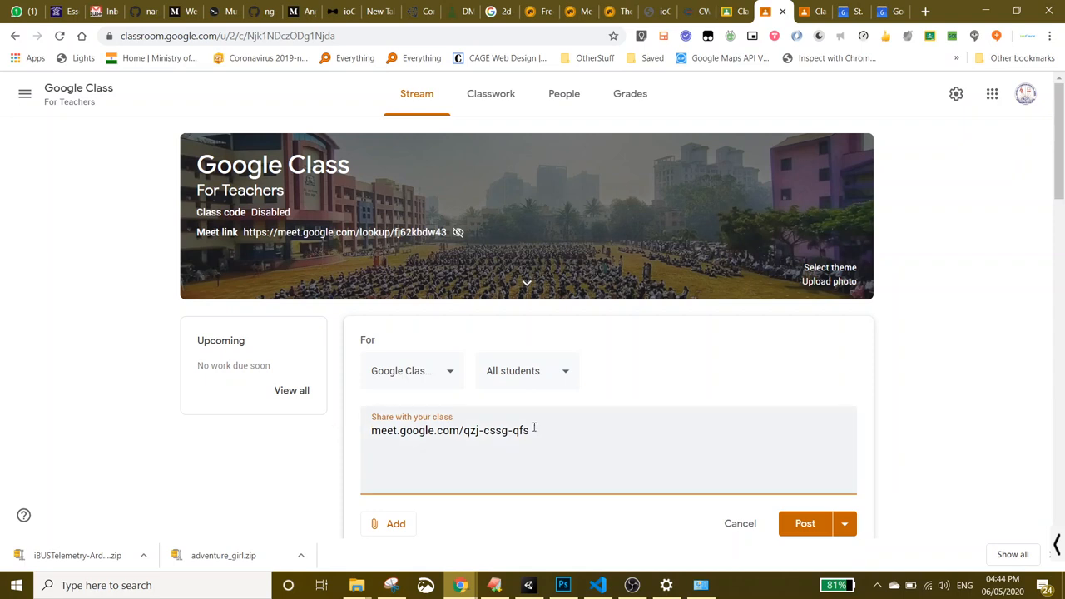
drag(532, 431, 303, 436)
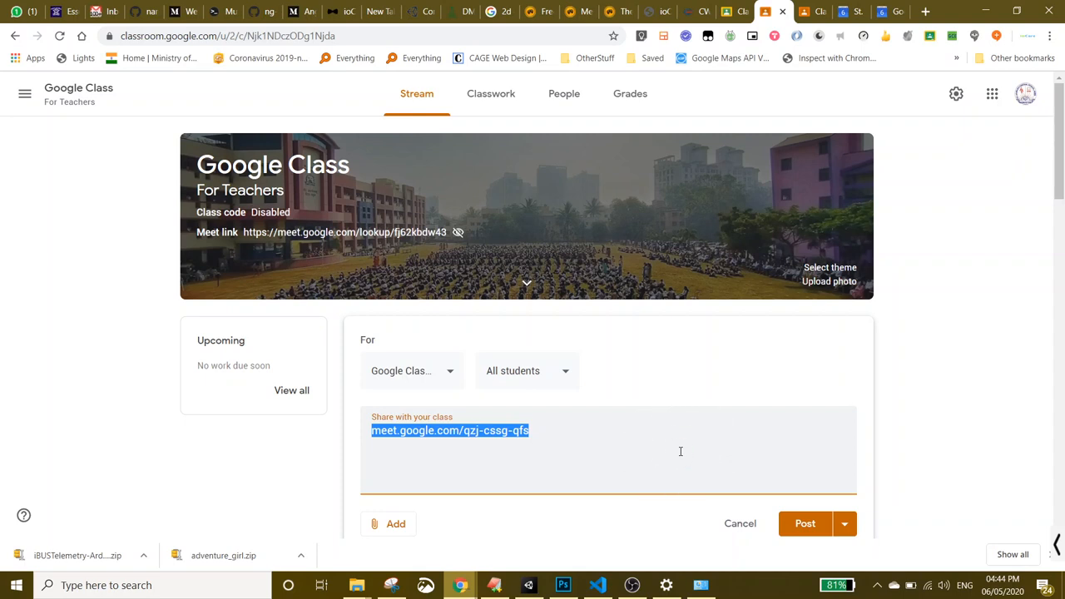
text(https://meet.google.com/qzj-cssg-qfs)
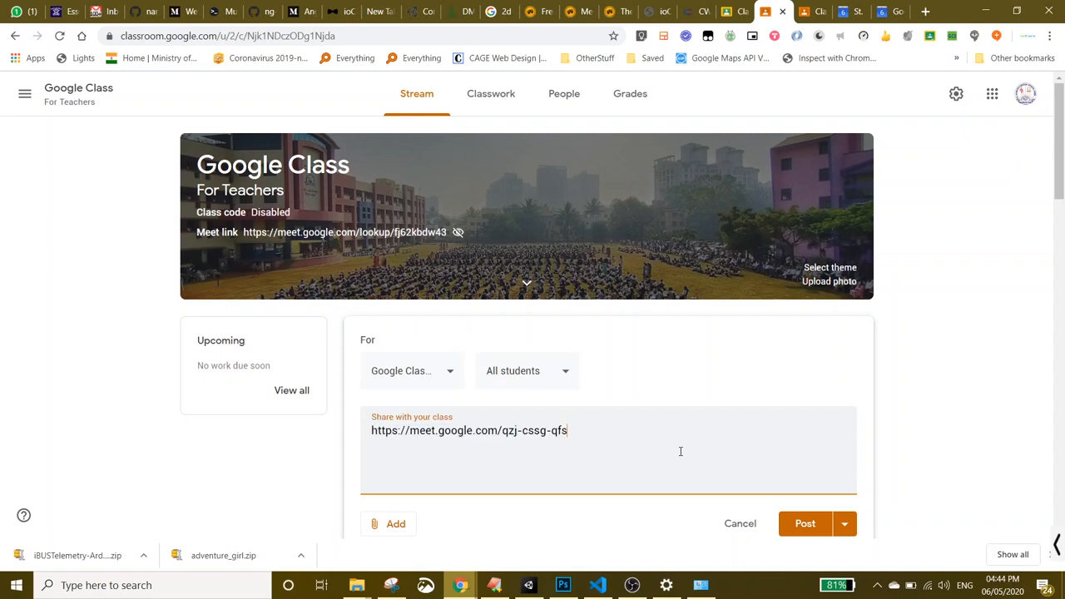
click(806, 526)
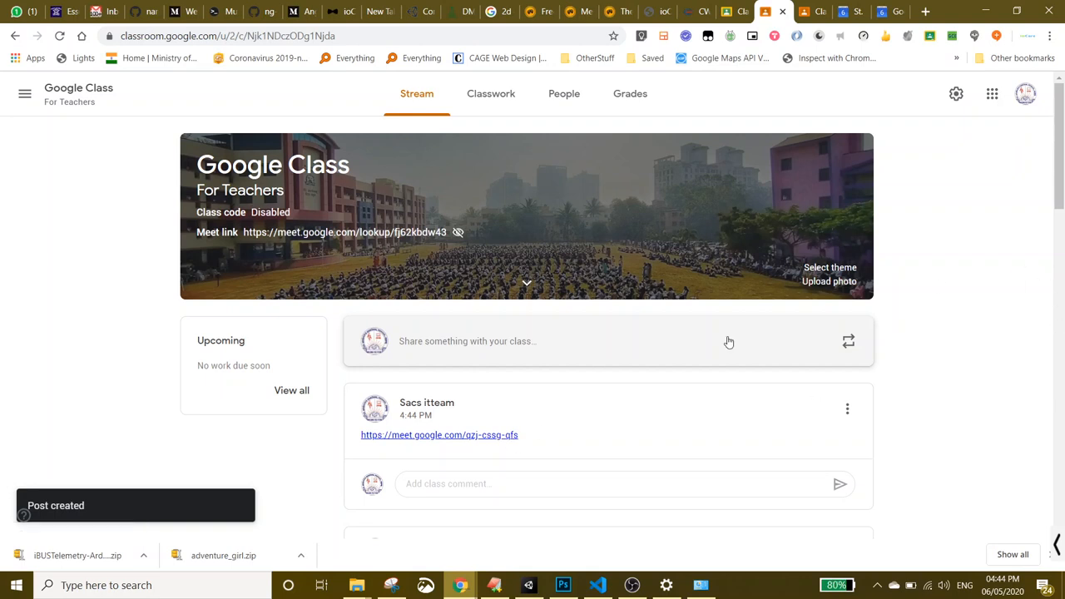
- Refresh the other account's class Stream to display the new 4:44 PM Meet link post
click(814, 13)
click(454, 96)
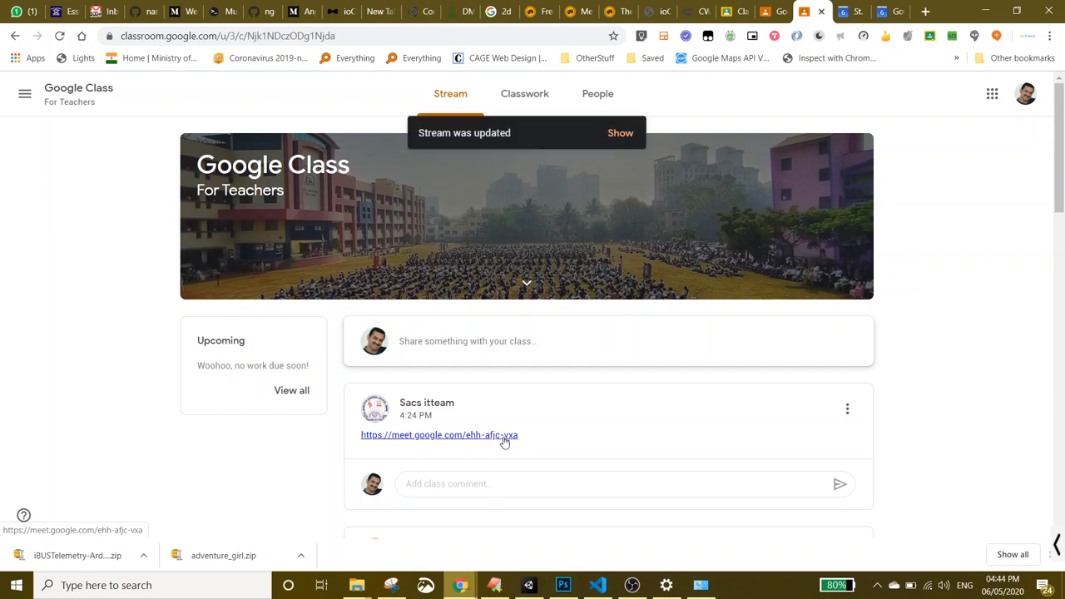
click(620, 132)
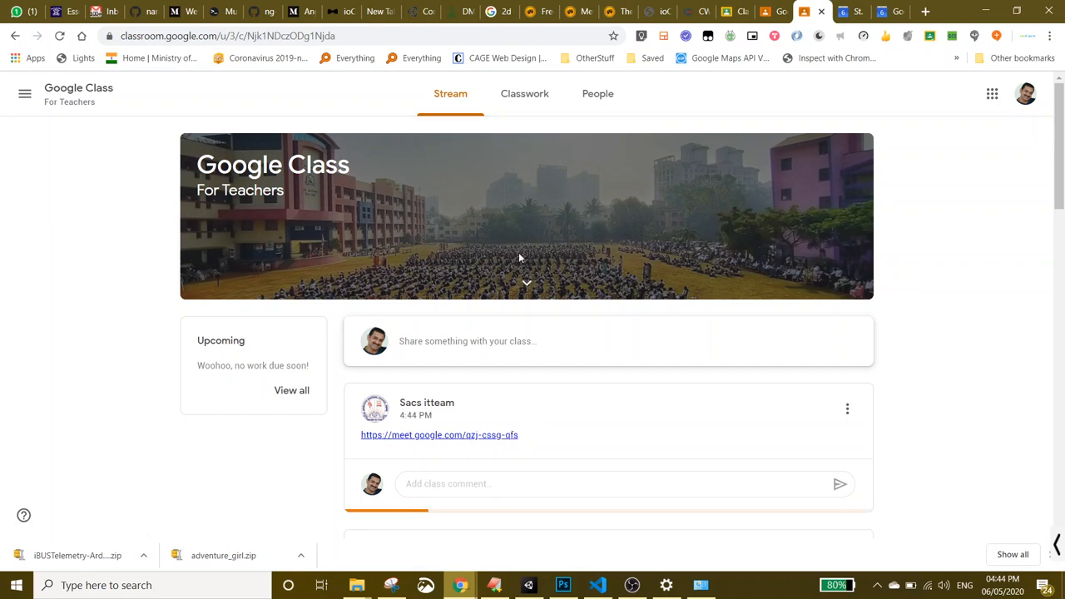